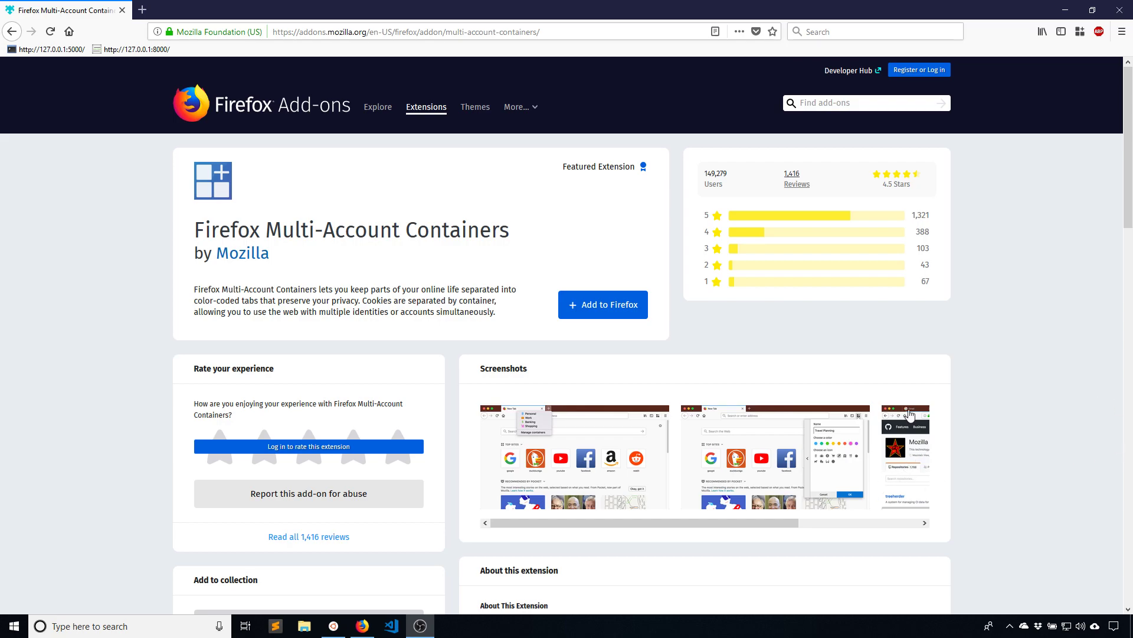
# Scroll the Multi-Account Containers add-on page, then bring the Ubuntu terminal to the front
pyautogui.scroll(-1, 861, 436)
pyautogui.scroll(1, 861, 436)
pyautogui.click(333, 625)
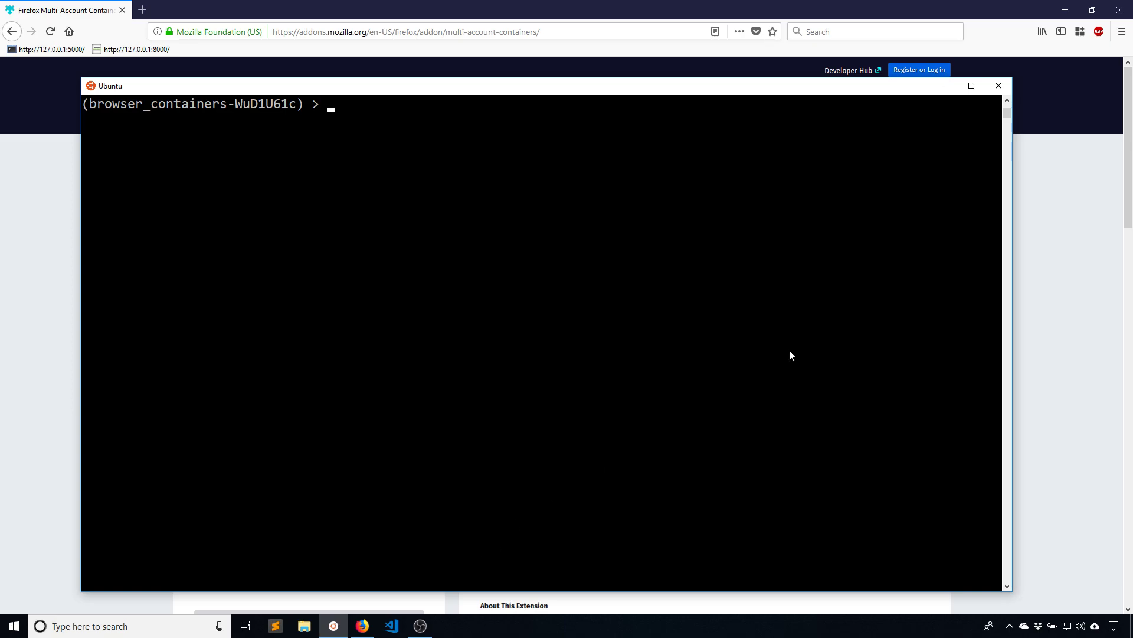
# Run python manage.py createsuperuser, which fails because the auth_user table is missing
pyautogui.click(337, 623)
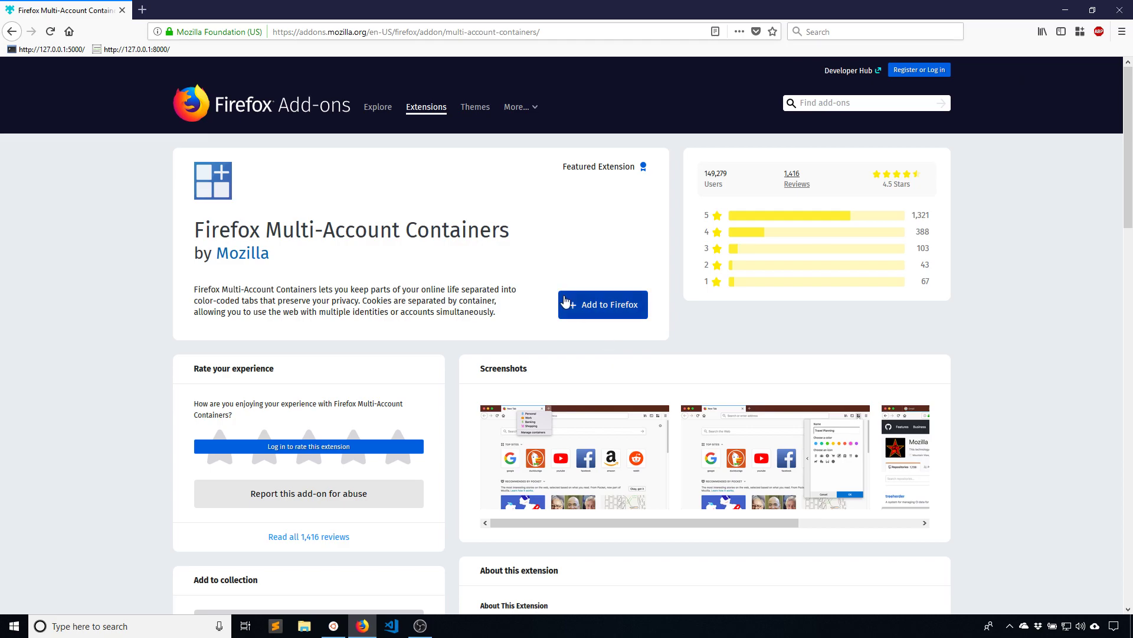
pyautogui.click(341, 620)
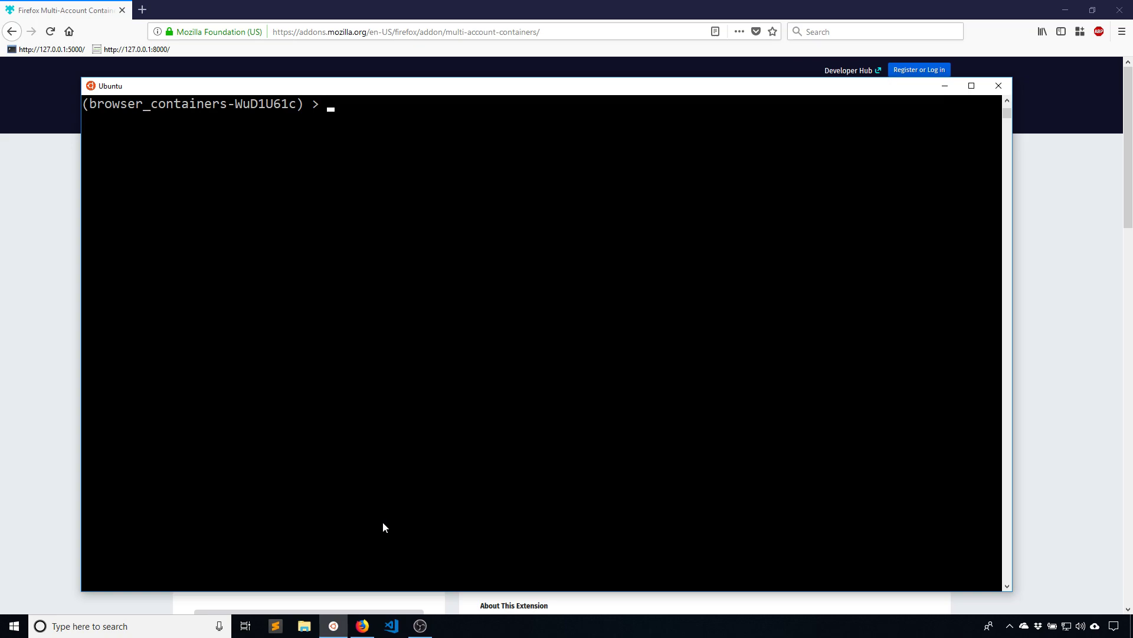
pyautogui.write('python manage.py ')
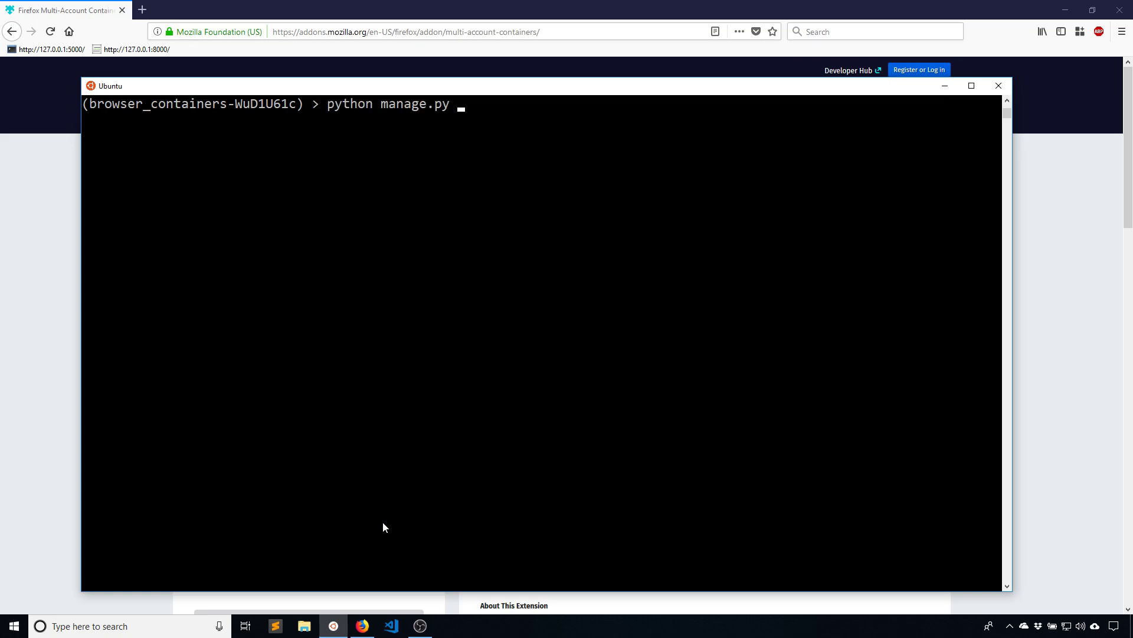
pyautogui.write('createsuperuser')
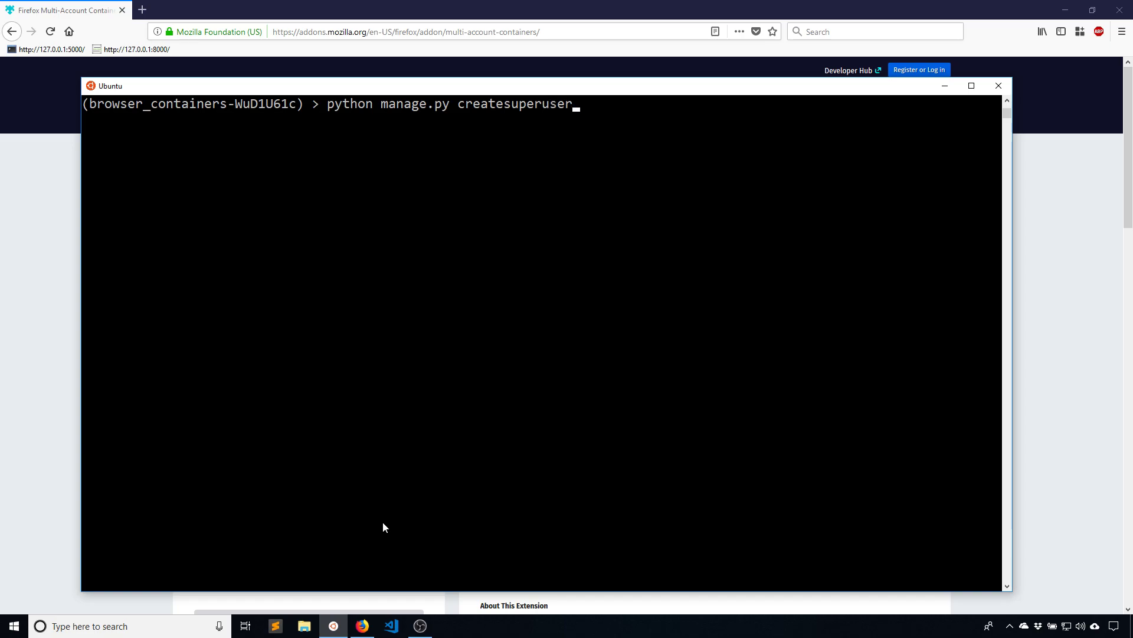
pyautogui.press('Return')
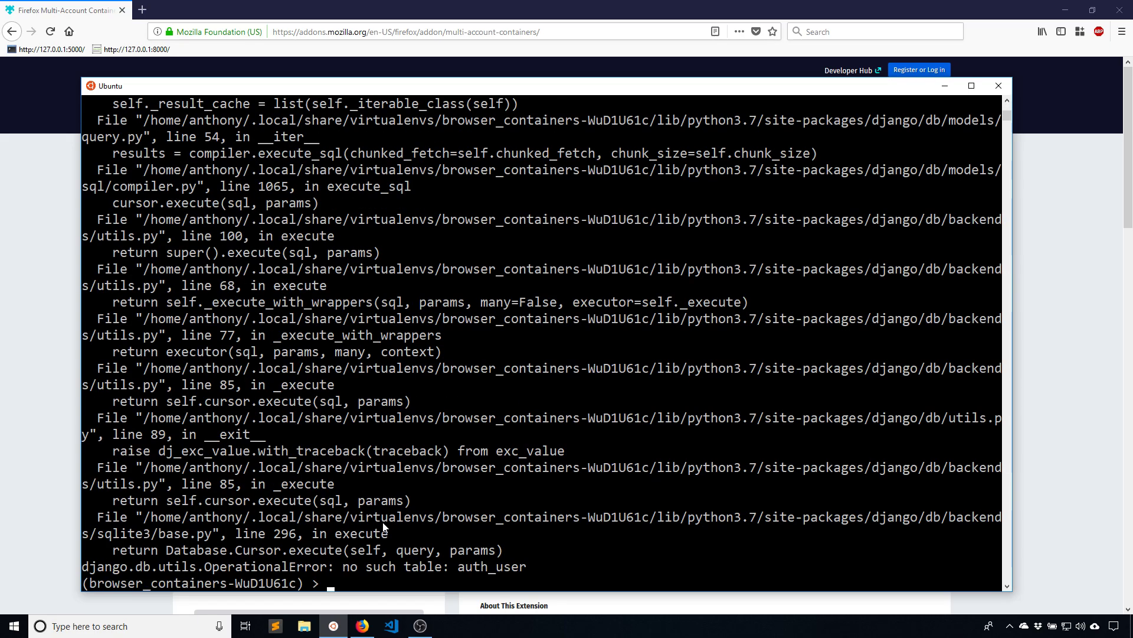
# Clear the screen, run python manage.py migrate, and retype python manage.py createsuperuser
pyautogui.hotkey('ctrl', 'l')
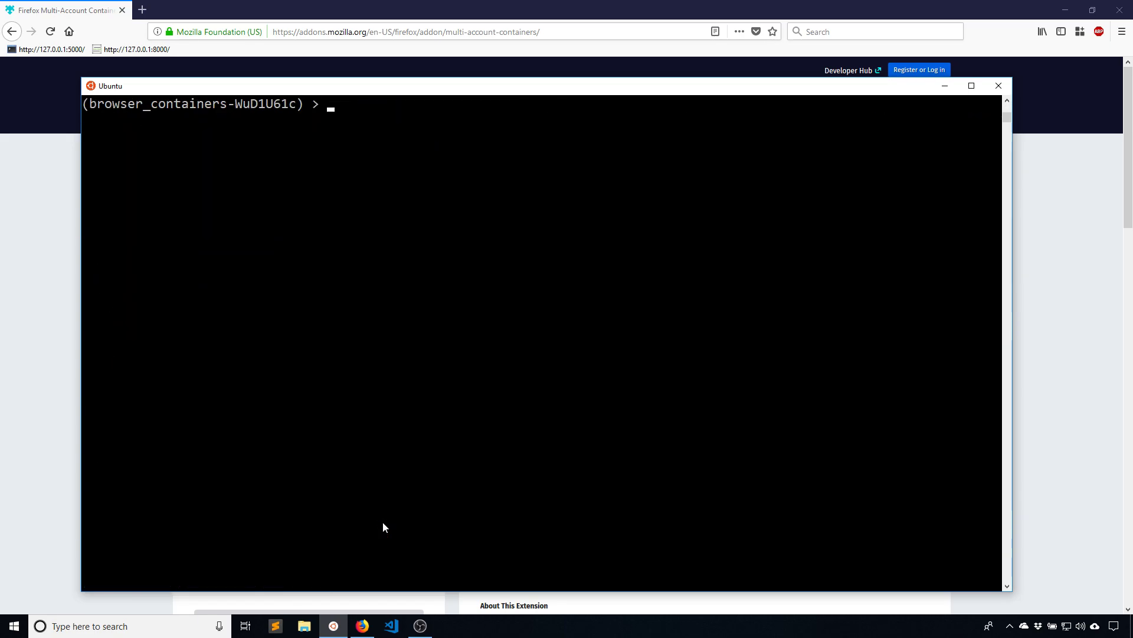
pyautogui.write('python manage.py migrate')
pyautogui.press('Return')
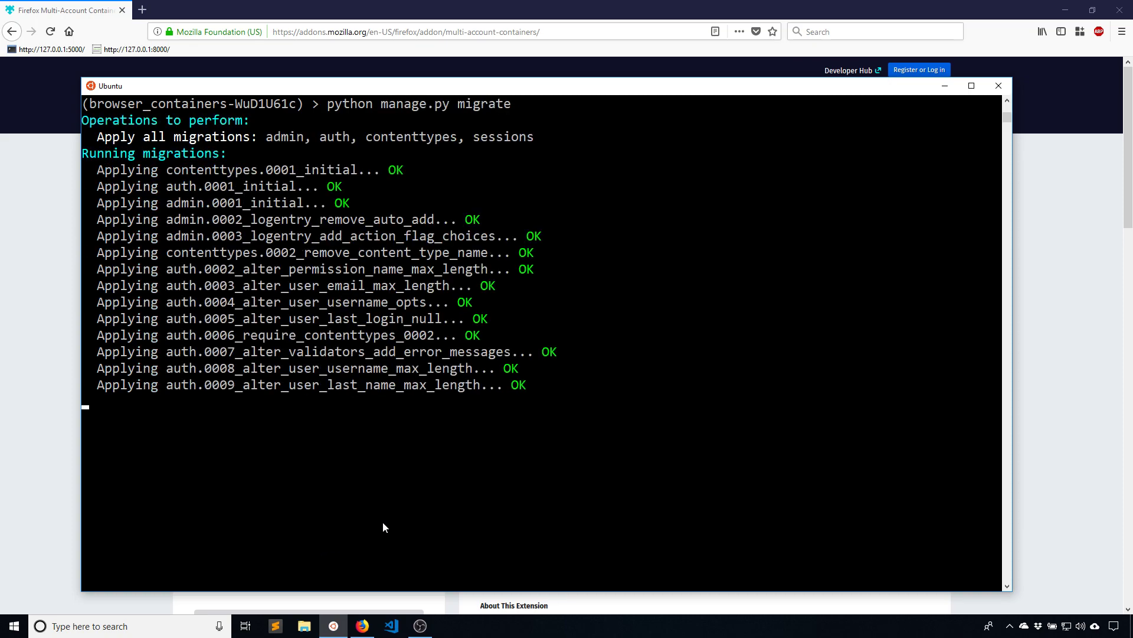
pyautogui.hotkey('ctrl', 'l')
pyautogui.write('python manage.py createsuperuse')
pyautogui.write('r')
# Create the superuser with the default username, an e-mail address and a password, overriding the weak-password warning
pyautogui.press('Return')
pyautogui.press('Return')
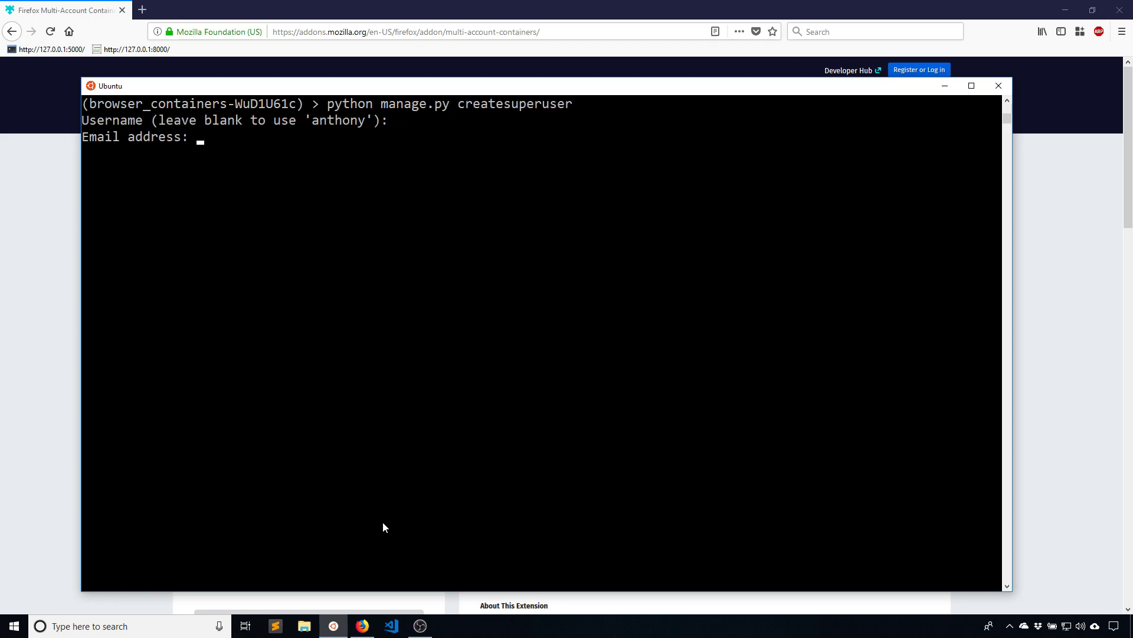
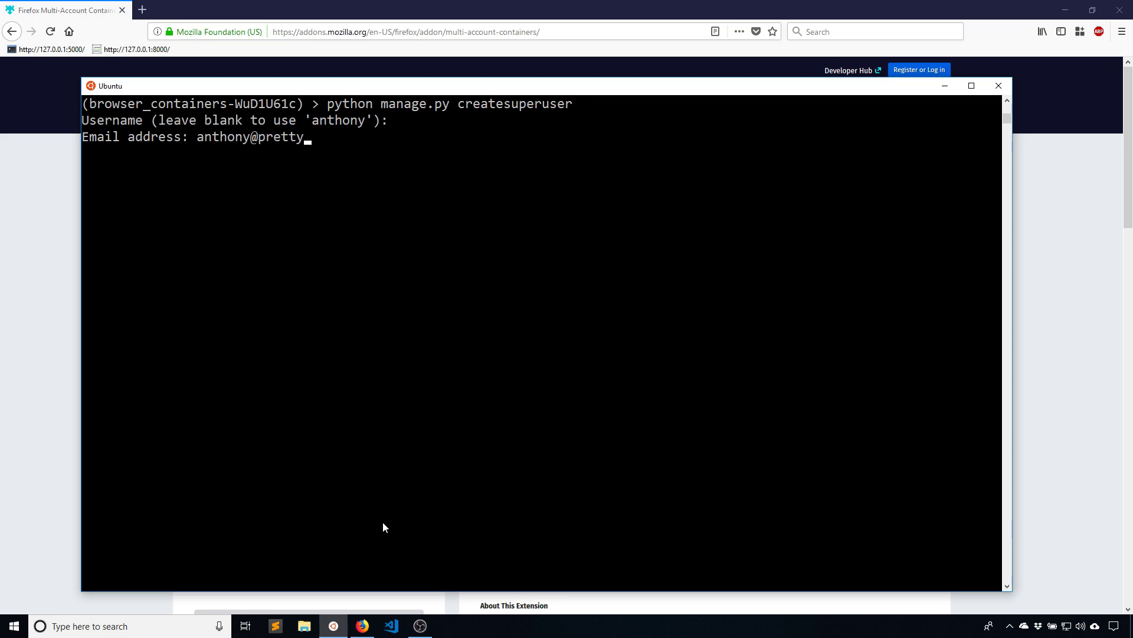
pyautogui.press('Return')
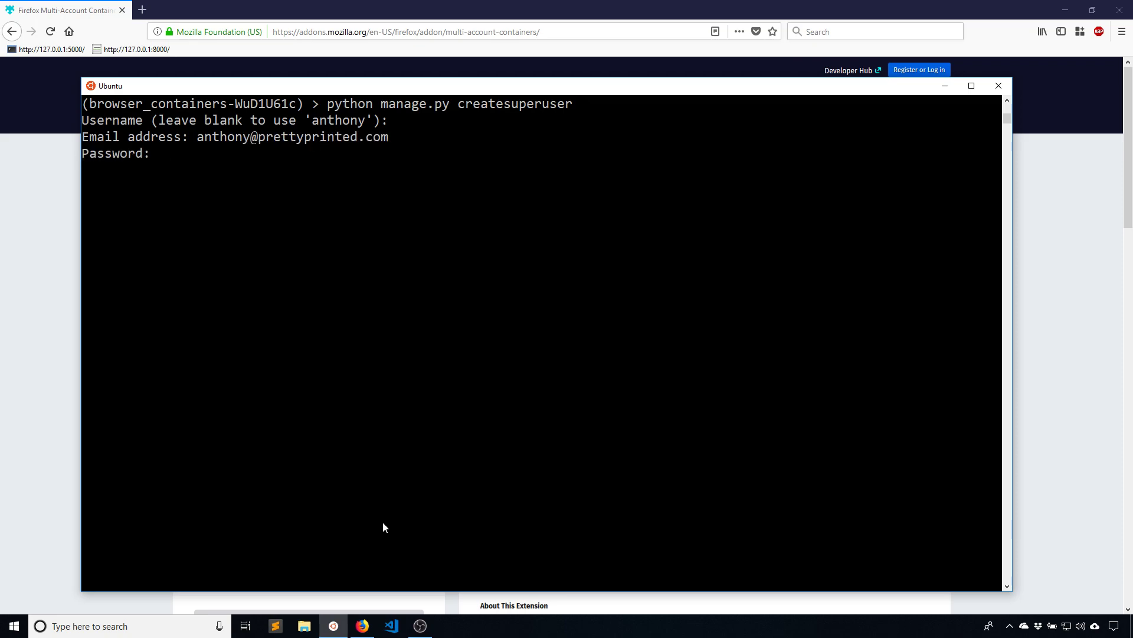
pyautogui.press('Return')
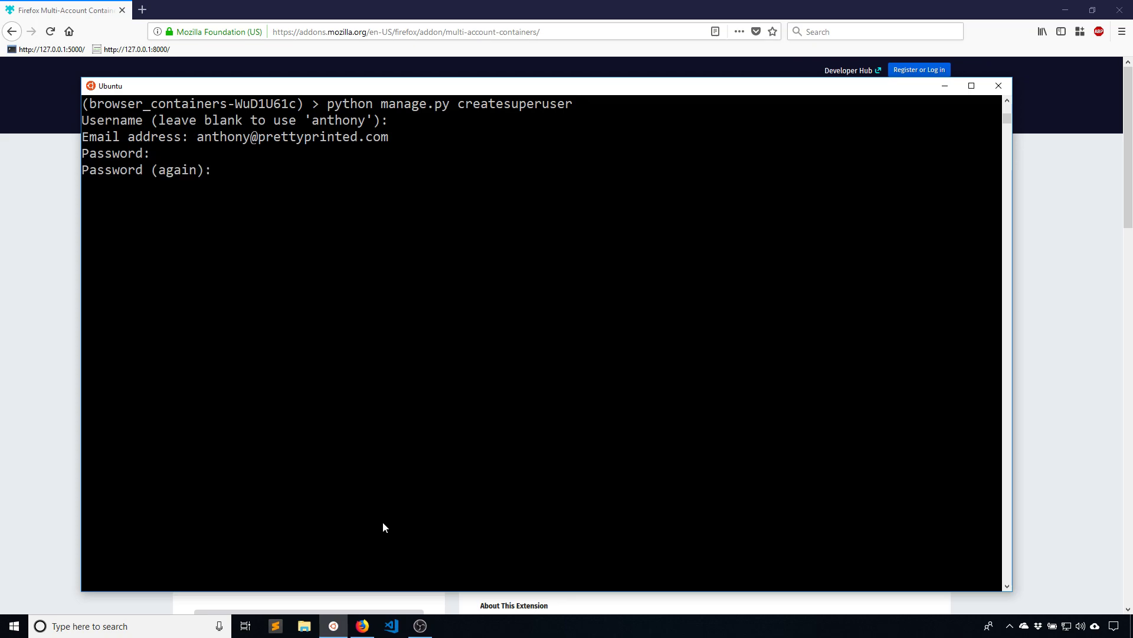
pyautogui.press('Return')
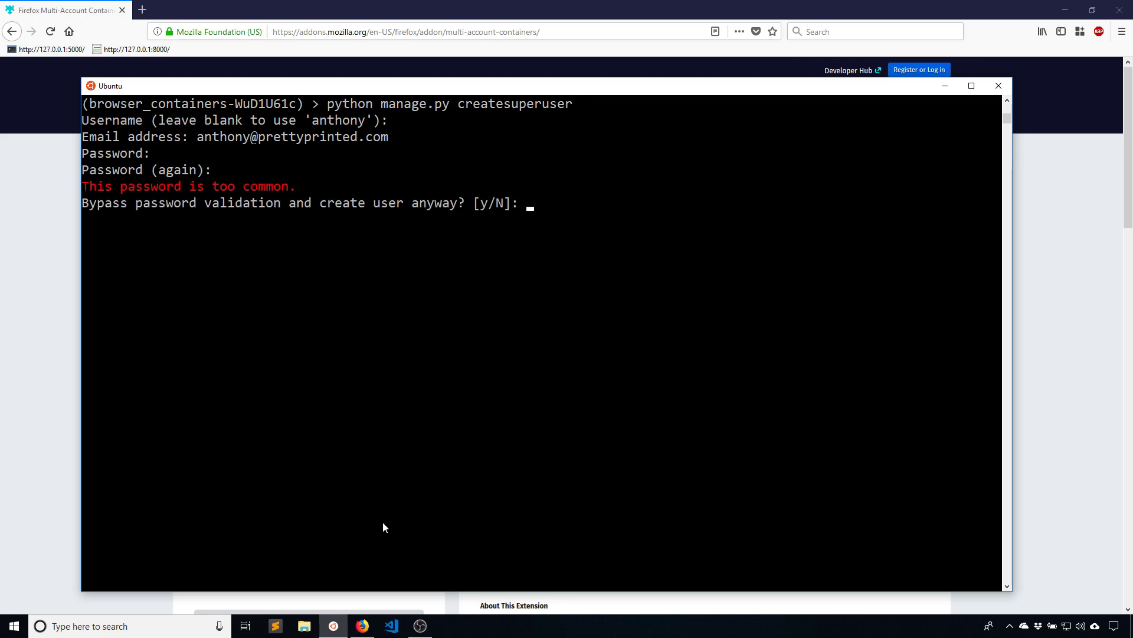
pyautogui.write('y')
pyautogui.press('Return')
# Clear the terminal and start the development server with python manage.py runserver
pyautogui.hotkey('ctrl', 'l')
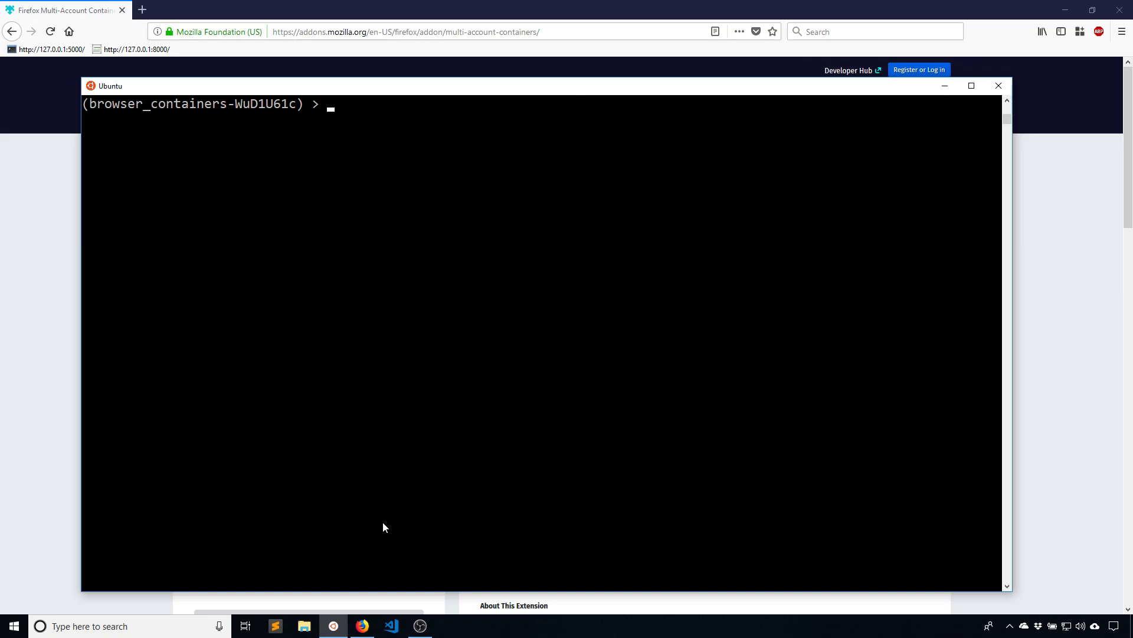
pyautogui.write('python manage.py ')
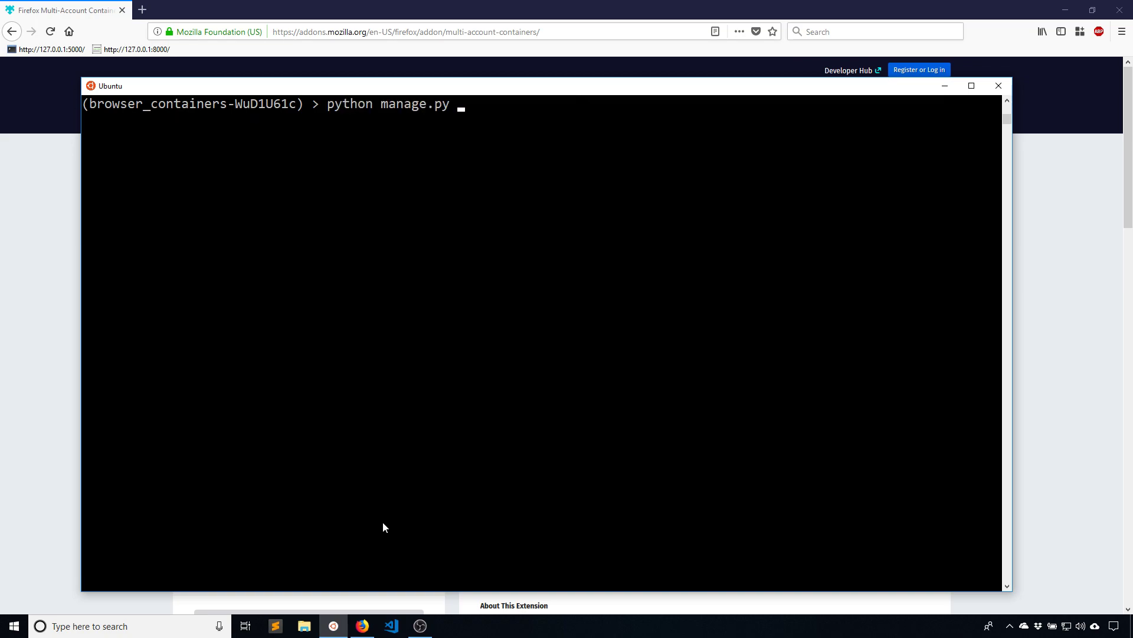
pyautogui.write('runserver')
pyautogui.press('Return')
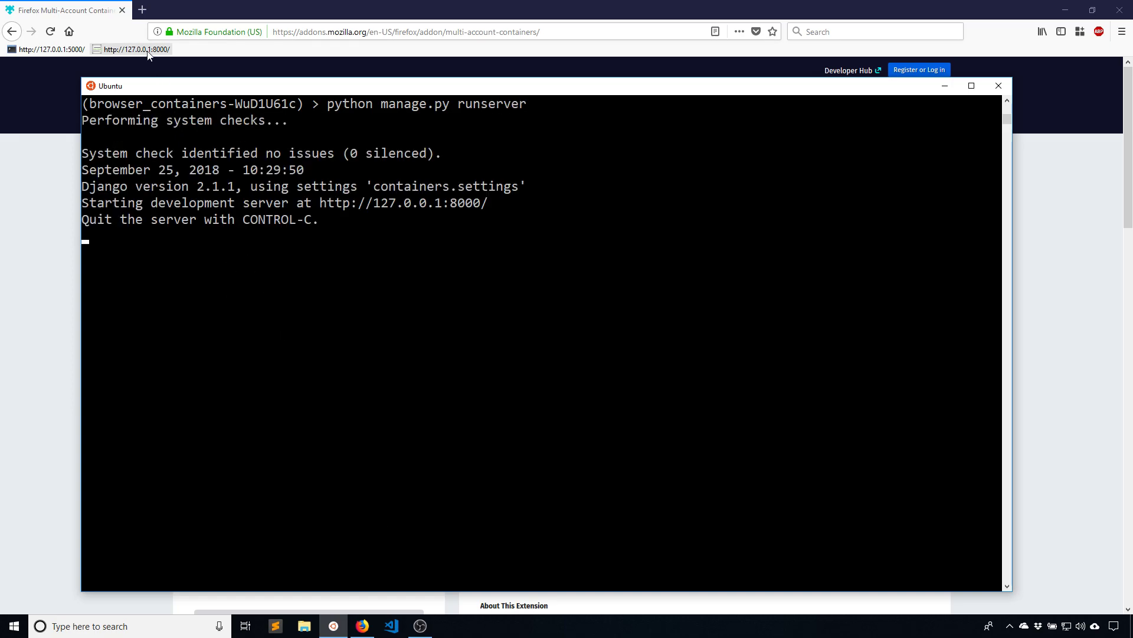
# Open the 127.0.0.1:8000 bookmark and go to its /admin/ login page
pyautogui.click(131, 49)
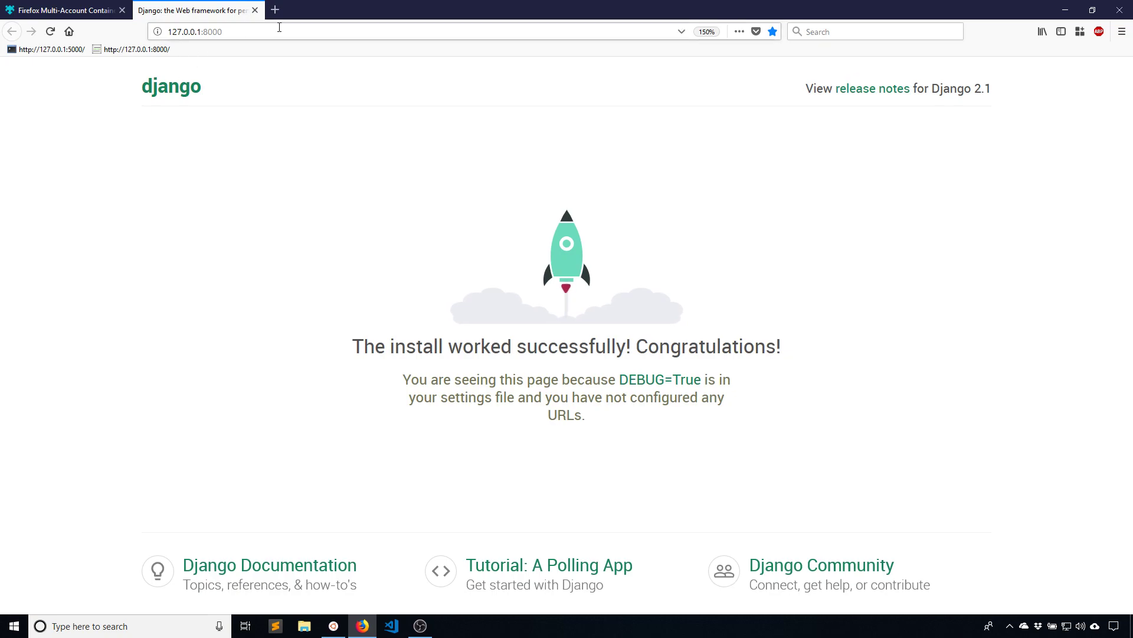
pyautogui.click(357, 29)
pyautogui.write('/admin/')
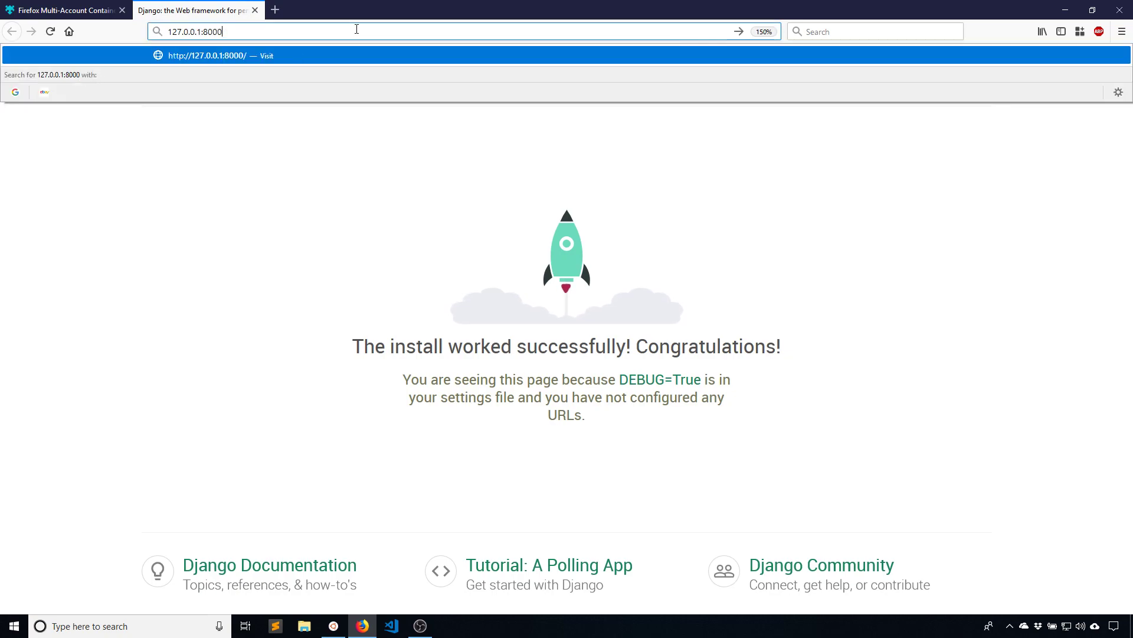
pyautogui.press('Return')
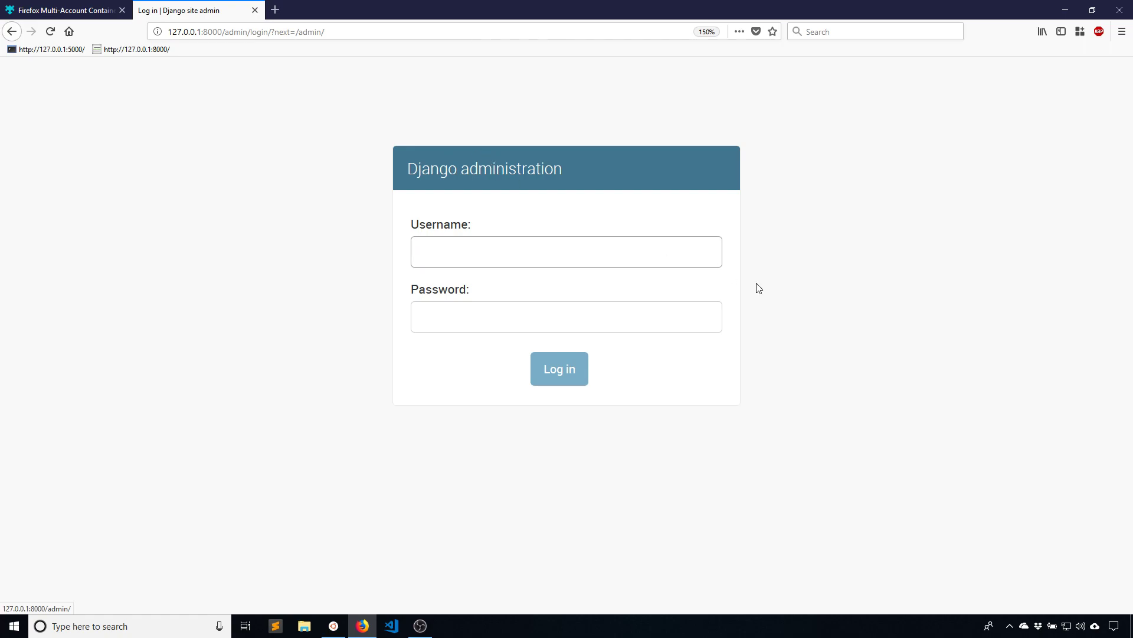
# Add two new containers named Dev #01 and Dev #02 in the Multi-Account Containers panel
pyautogui.click(1080, 32)
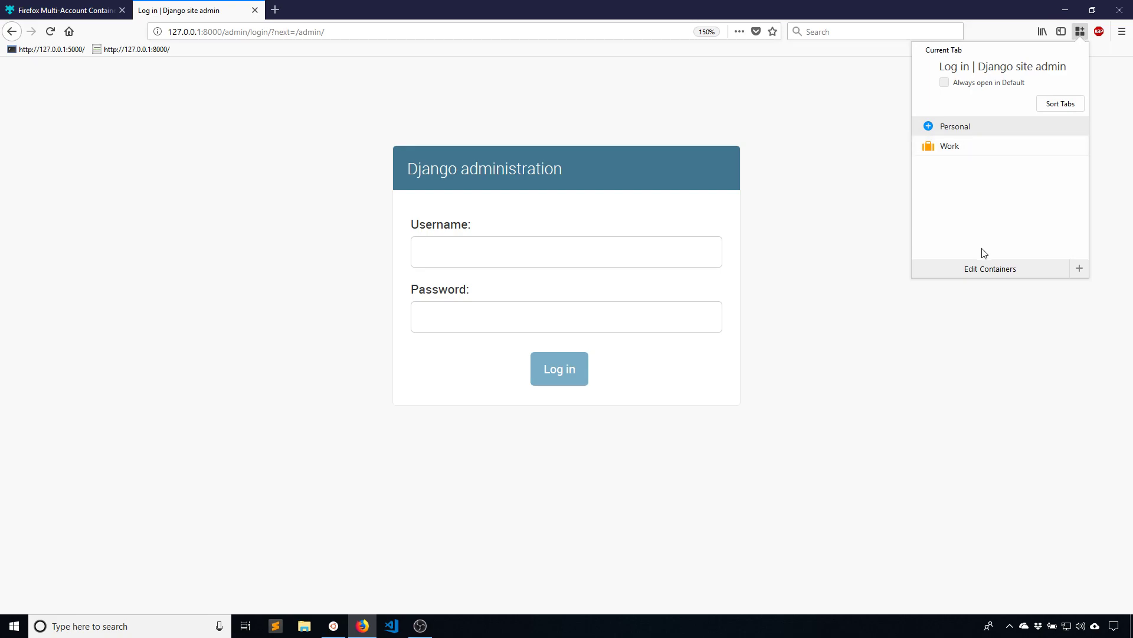
pyautogui.click(1080, 269)
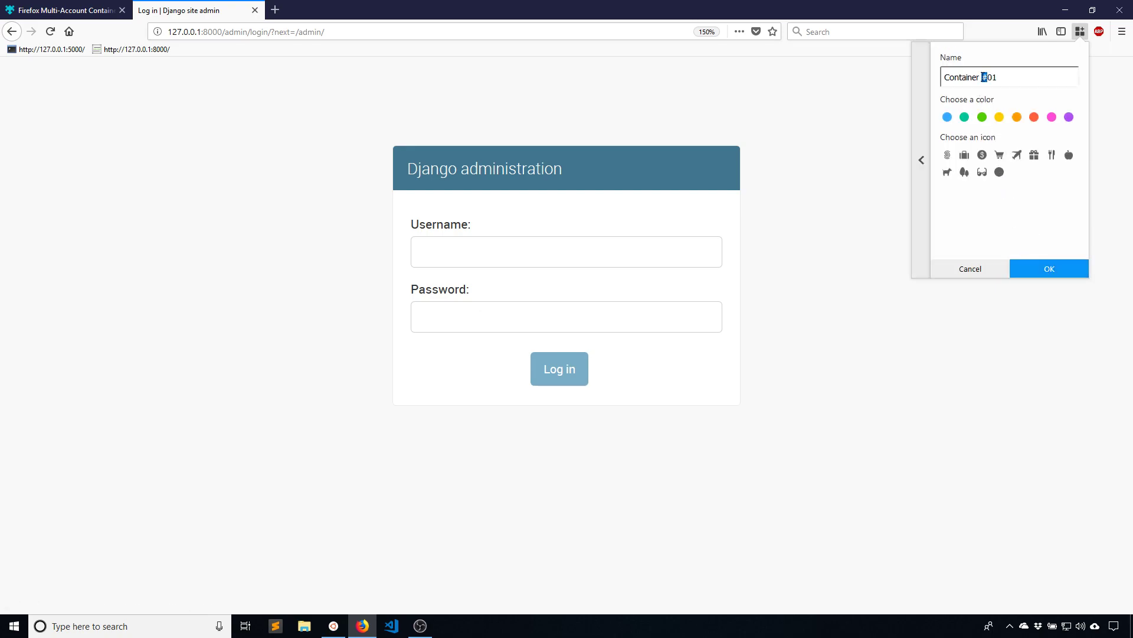
pyautogui.moveTo(982, 76); pyautogui.dragTo(943, 77)
pyautogui.write('Dev')
pyautogui.click(1032, 265)
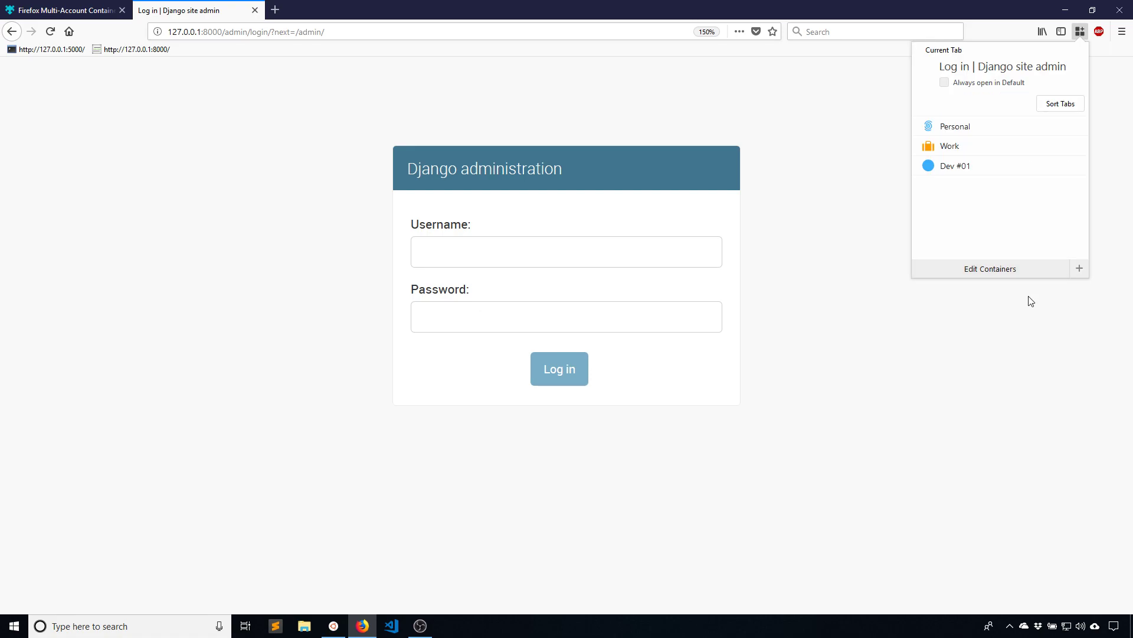
pyautogui.click(1079, 268)
pyautogui.moveTo(979, 77)
pyautogui.mouseDown()
pyautogui.moveTo(942, 76)
pyautogui.moveTo(975, 78)
pyautogui.mouseUp()
pyautogui.write('Dev #02')
pyautogui.click(1038, 268)
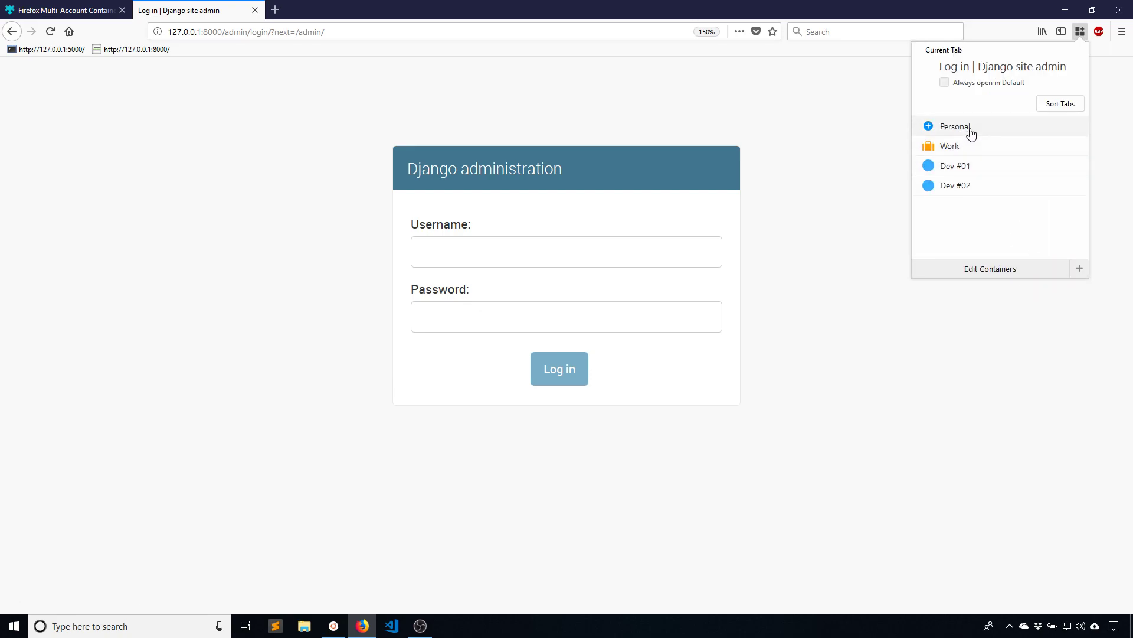
# Add a third container named Dev #03 and close the containers panel
pyautogui.click(1079, 269)
pyautogui.doubleClick(980, 78)
pyautogui.write('Dev #03')
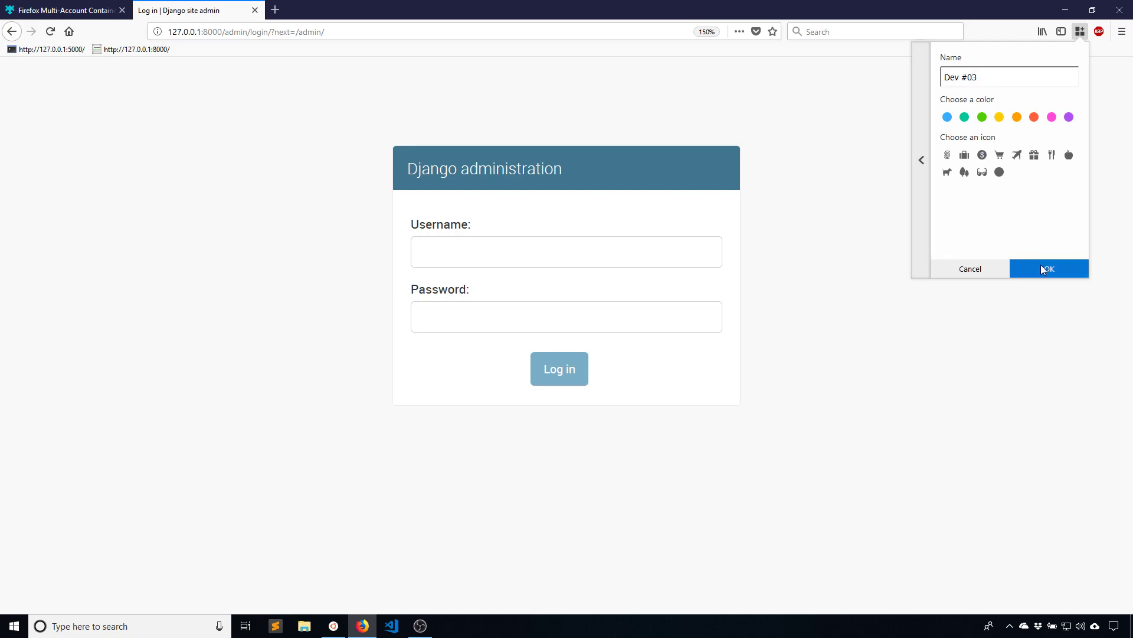
pyautogui.click(1040, 268)
pyautogui.click(1026, 318)
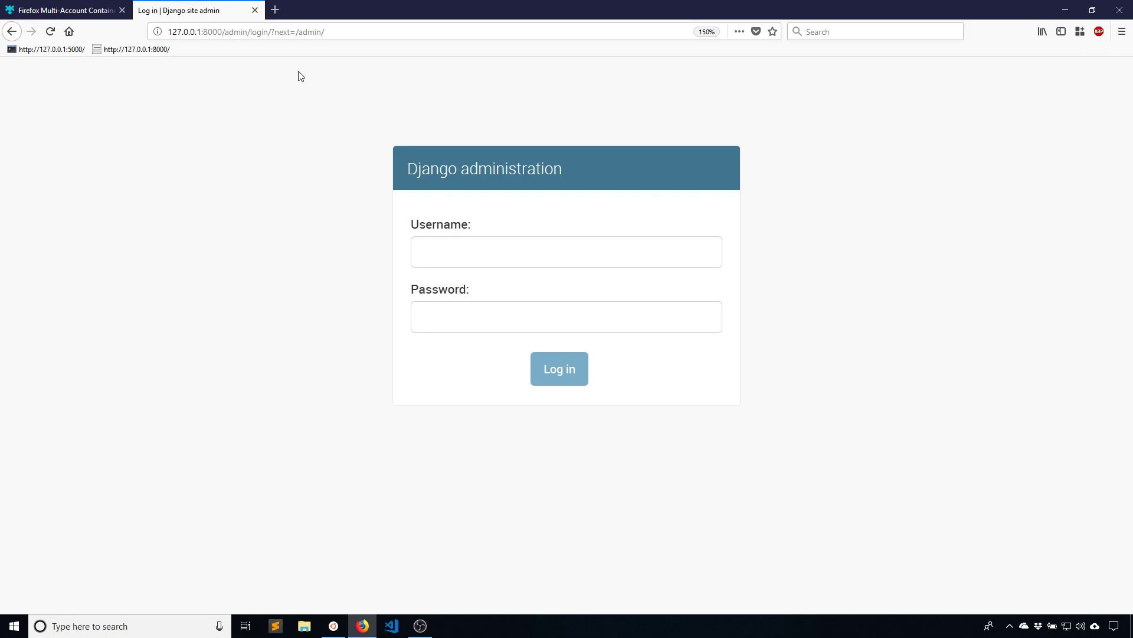
# Open a Dev #01 container tab and log into the admin with the superuser's username and password
pyautogui.click(279, 11)
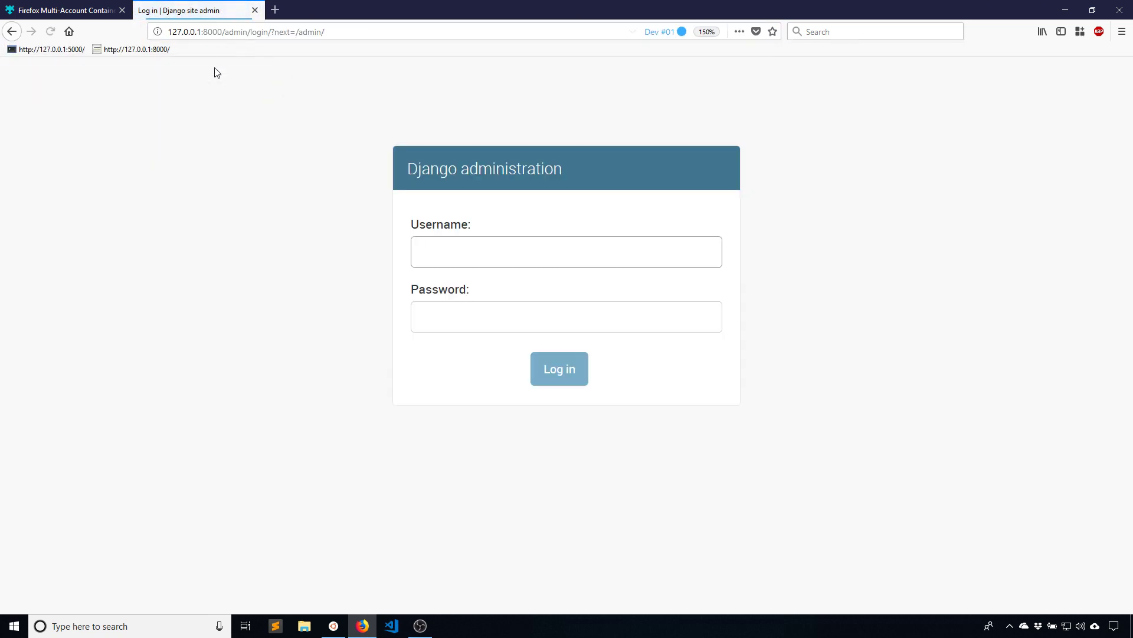
pyautogui.write('anthony')
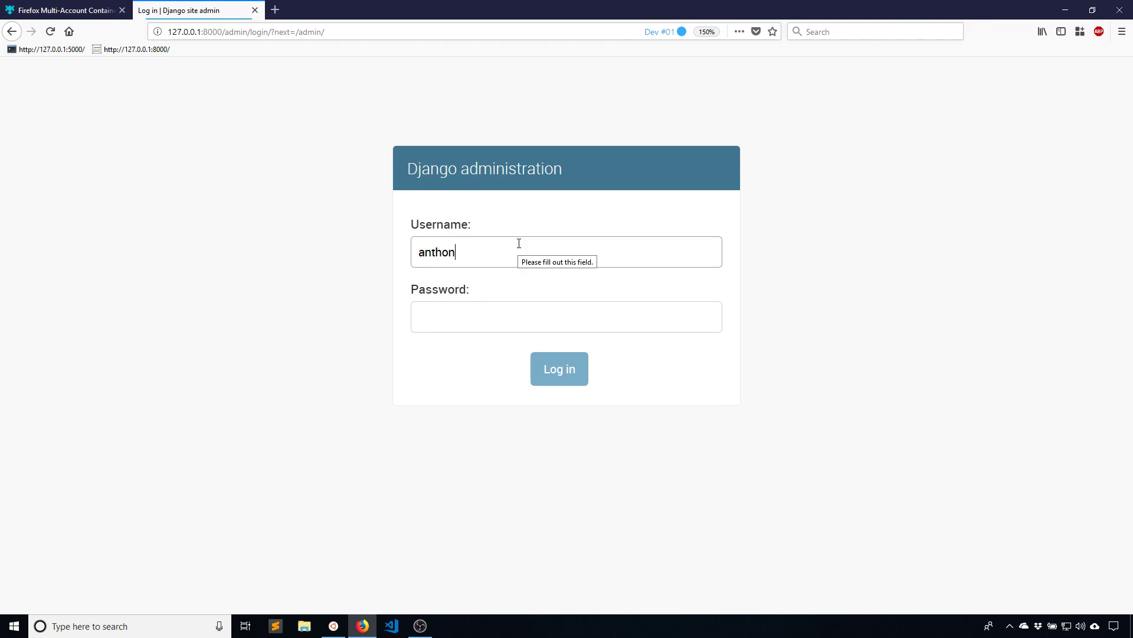
pyautogui.press('Tab')
pyautogui.write('password1')
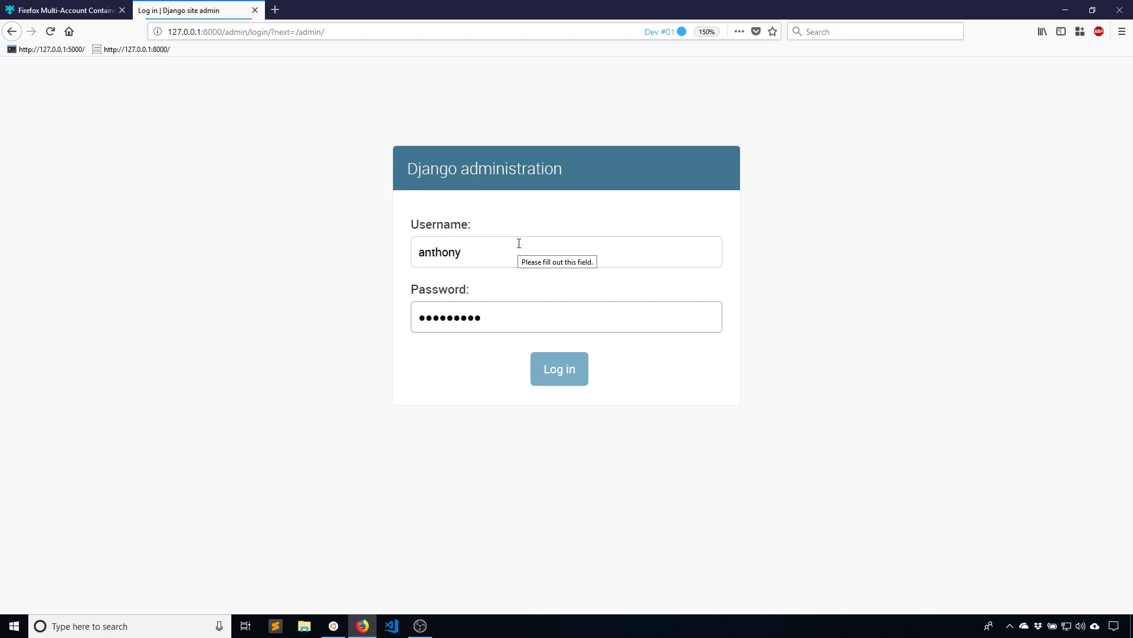
pyautogui.press('Return')
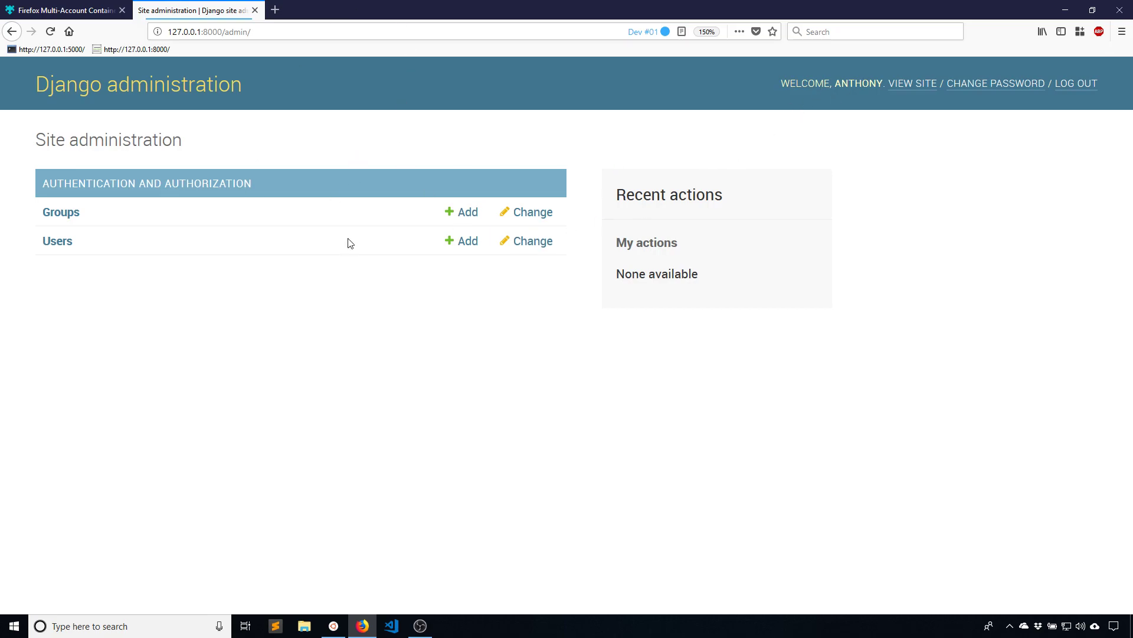
# Add a user named prettyprinted with a common password, which the save rejects
pyautogui.click(463, 244)
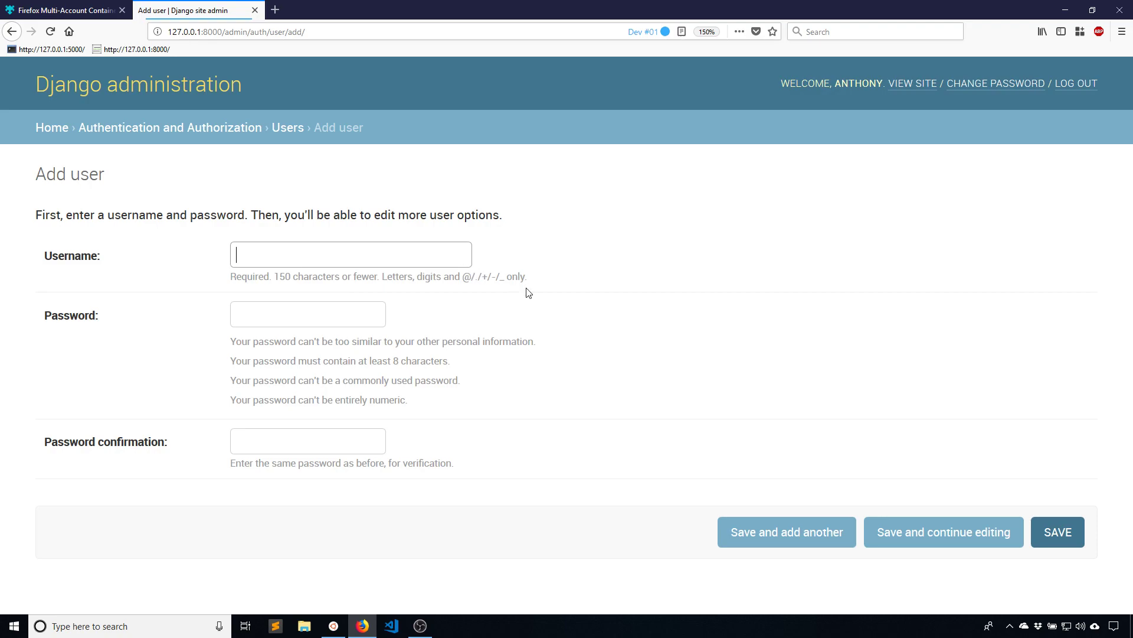
pyautogui.write('prettyprinted')
pyautogui.press('Tab')
pyautogui.write('password1')
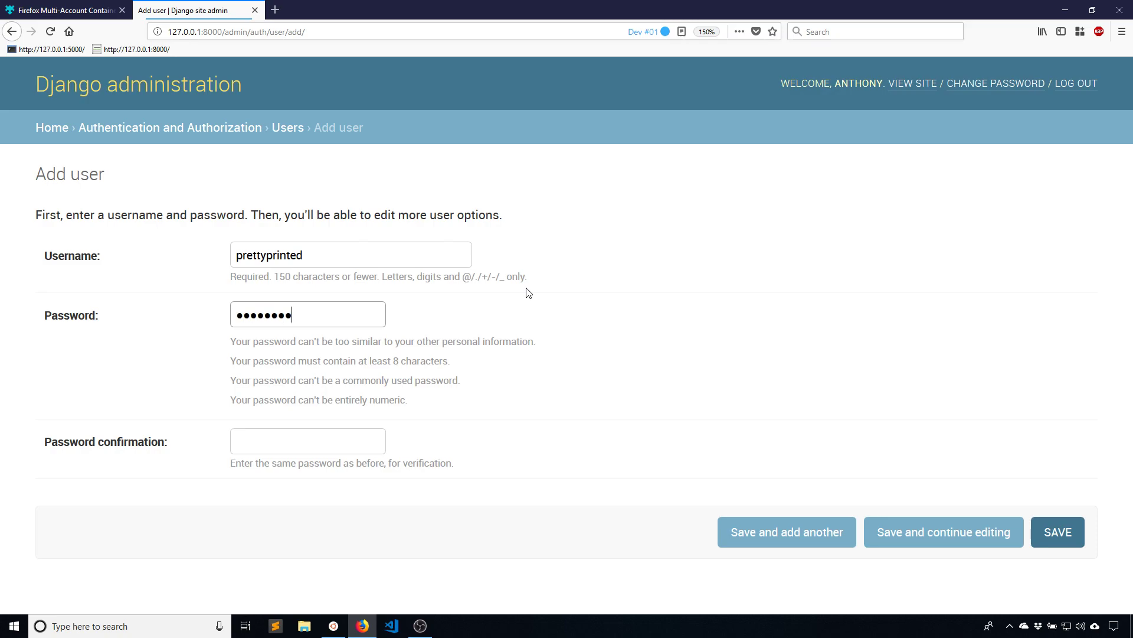
pyautogui.press('Tab')
pyautogui.write('password1')
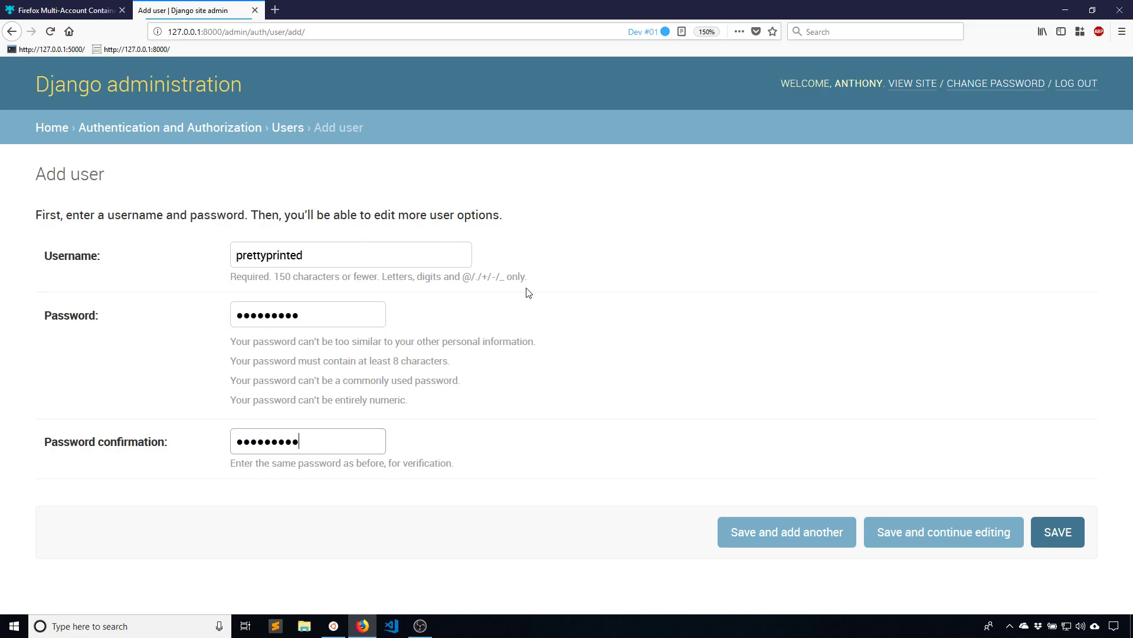
pyautogui.click(1063, 533)
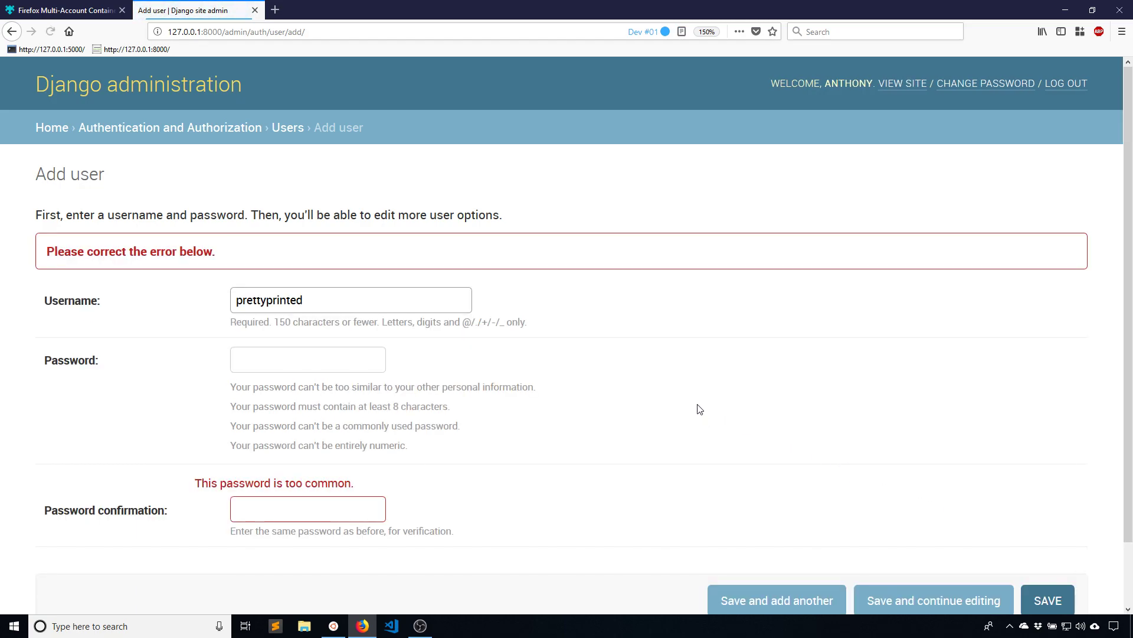
# Re-enter a different password in both password fields and try saving again
pyautogui.click(344, 367)
pyautogui.write('pas')
pyautogui.press('BackSpace')
pyautogui.press('BackSpace')
pyautogui.press('BackSpace')
pyautogui.write('letmein')
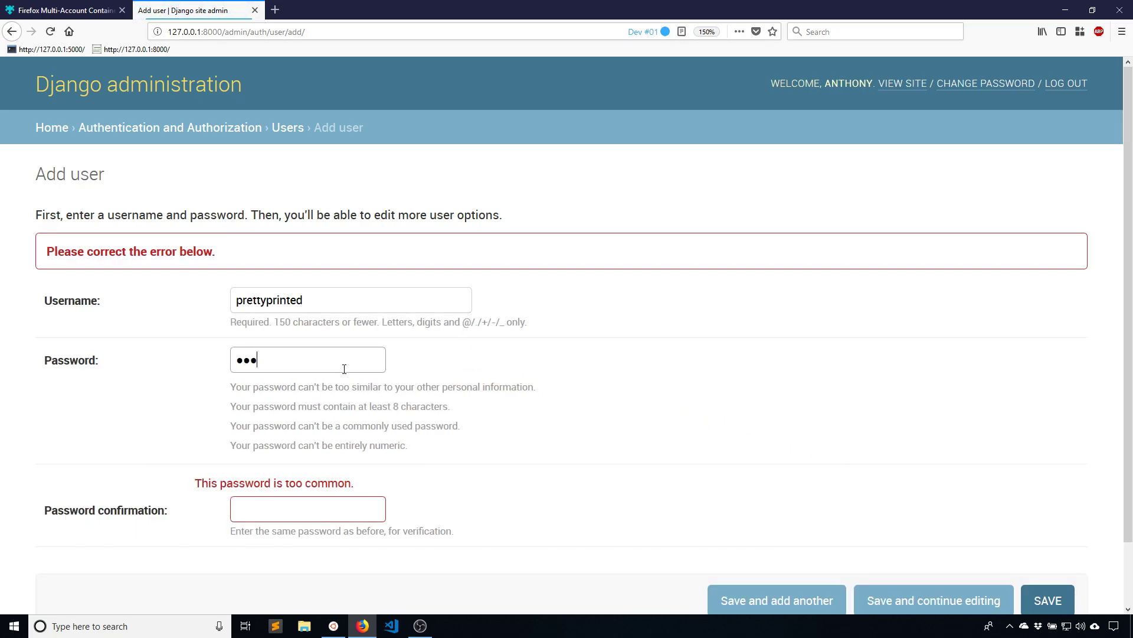
pyautogui.write('123')
pyautogui.press('Tab')
pyautogui.write('letmein123')
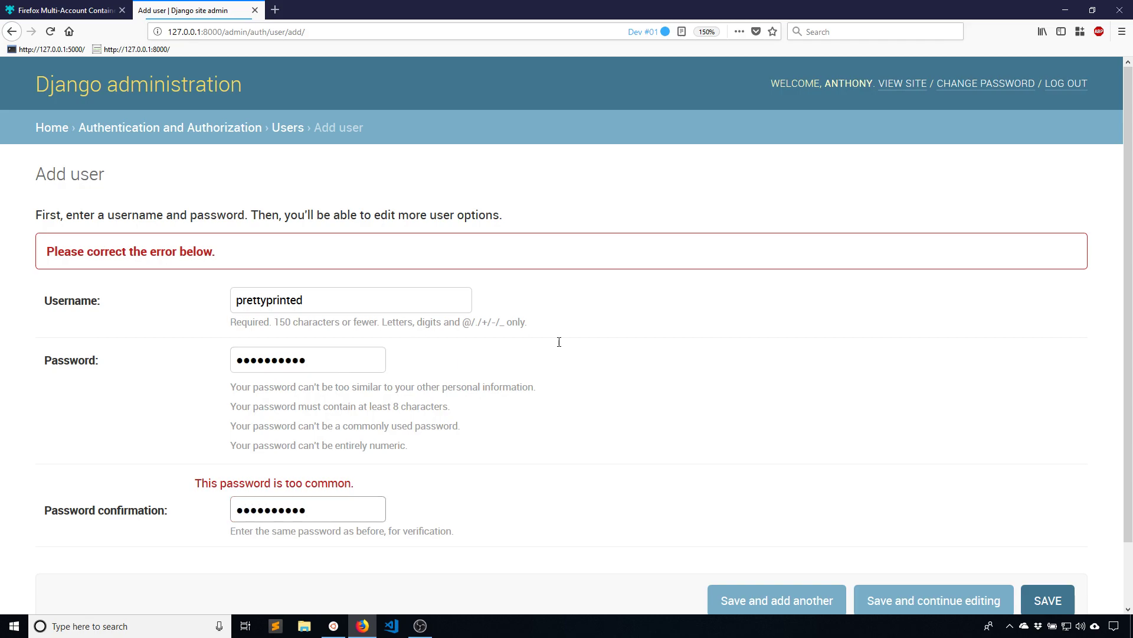
pyautogui.scroll(-2, 1034, 536)
pyautogui.click(1034, 536)
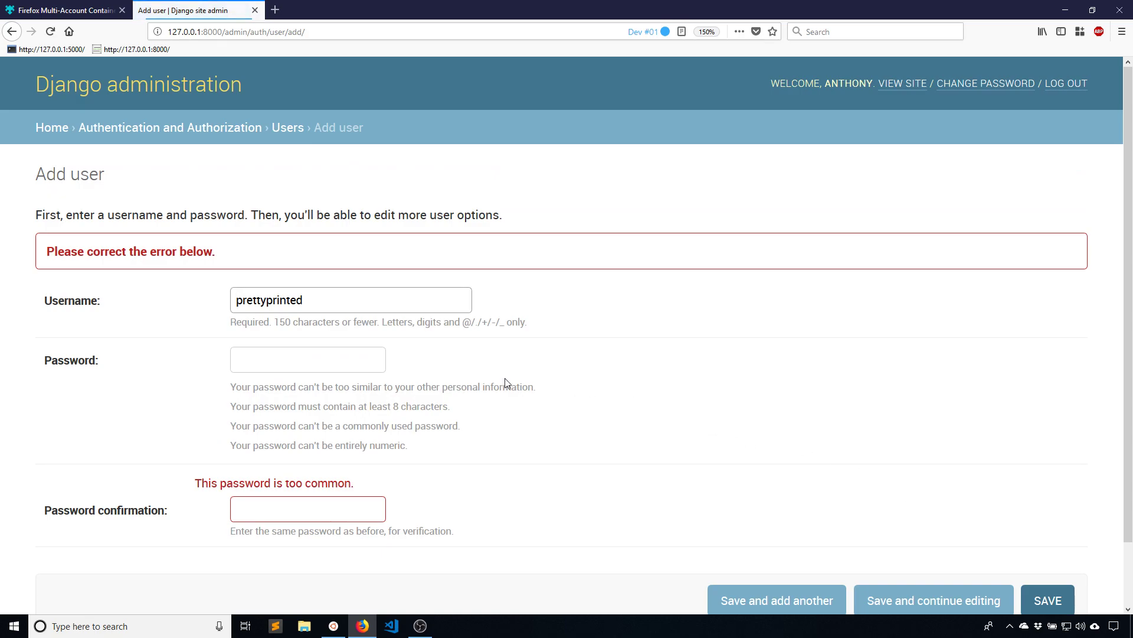
# Enter a third password twice and save, creating the prettyprinted user
pyautogui.click(338, 353)
pyautogui.write('abcdefghi')
pyautogui.press('Tab')
pyautogui.write('abcdefghi')
pyautogui.scroll(-2, 534, 352)
pyautogui.click(1039, 535)
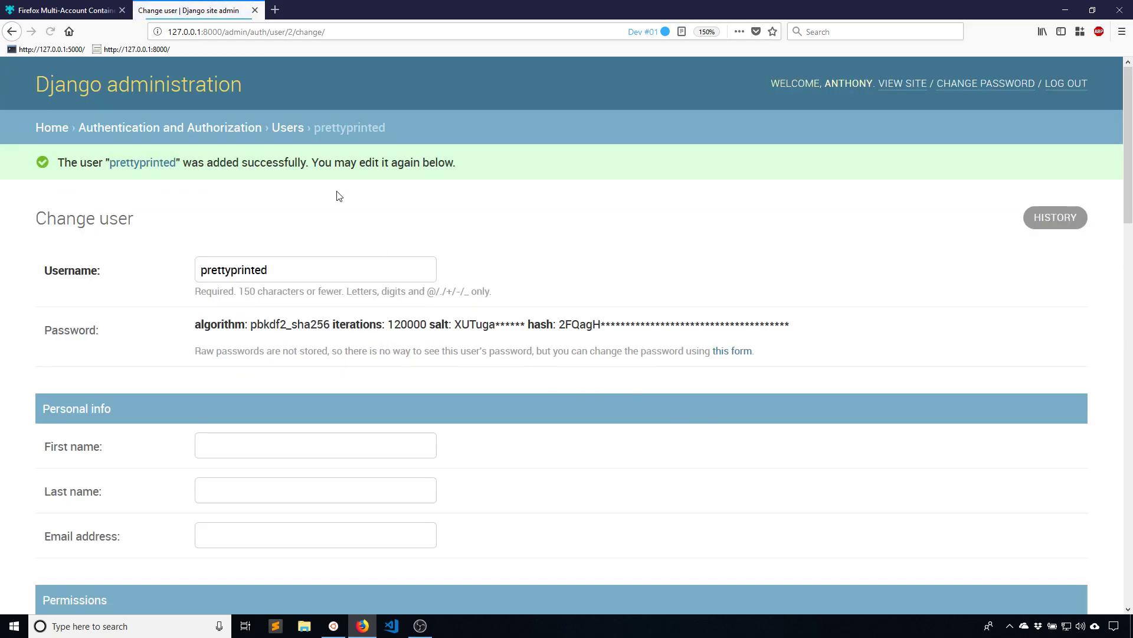
pyautogui.scroll(-5, 263, 189)
# Log out of the admin and try logging back in as prettyprinted with its password
pyautogui.scroll(5, 266, 281)
pyautogui.scroll(-8, 448, 403)
pyautogui.scroll(-6, 448, 403)
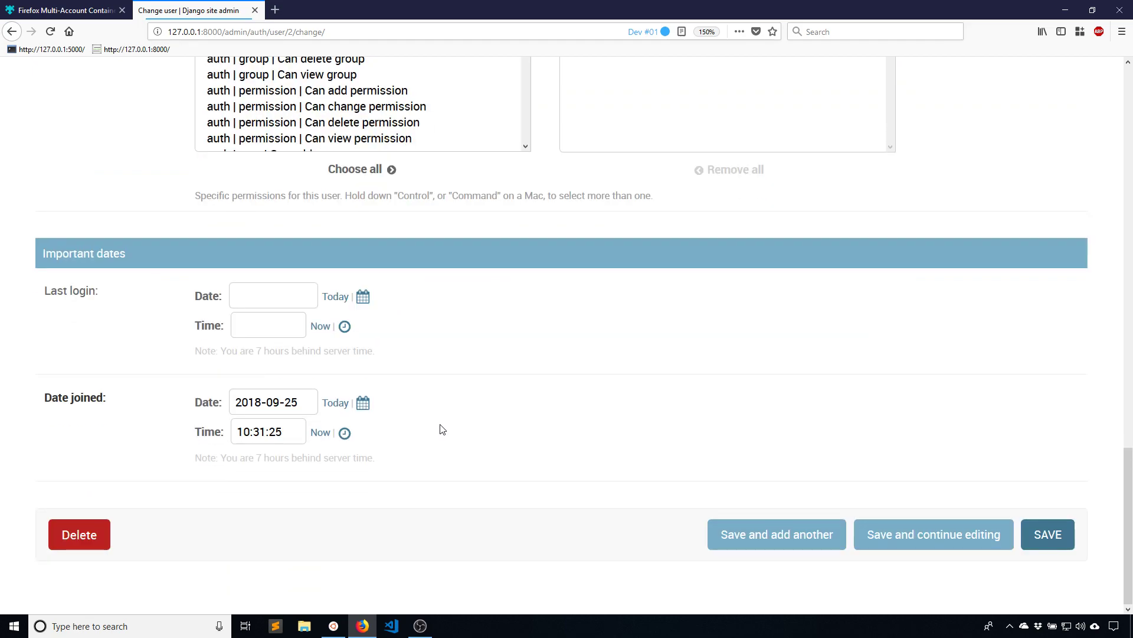
pyautogui.scroll(15, 374, 331)
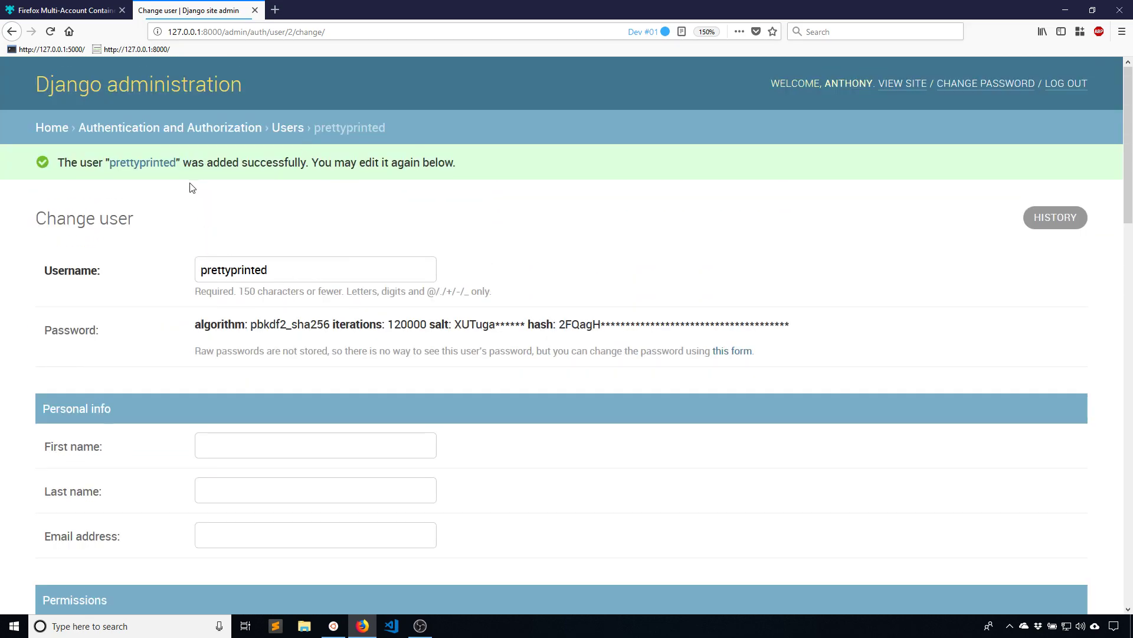
pyautogui.click(1076, 87)
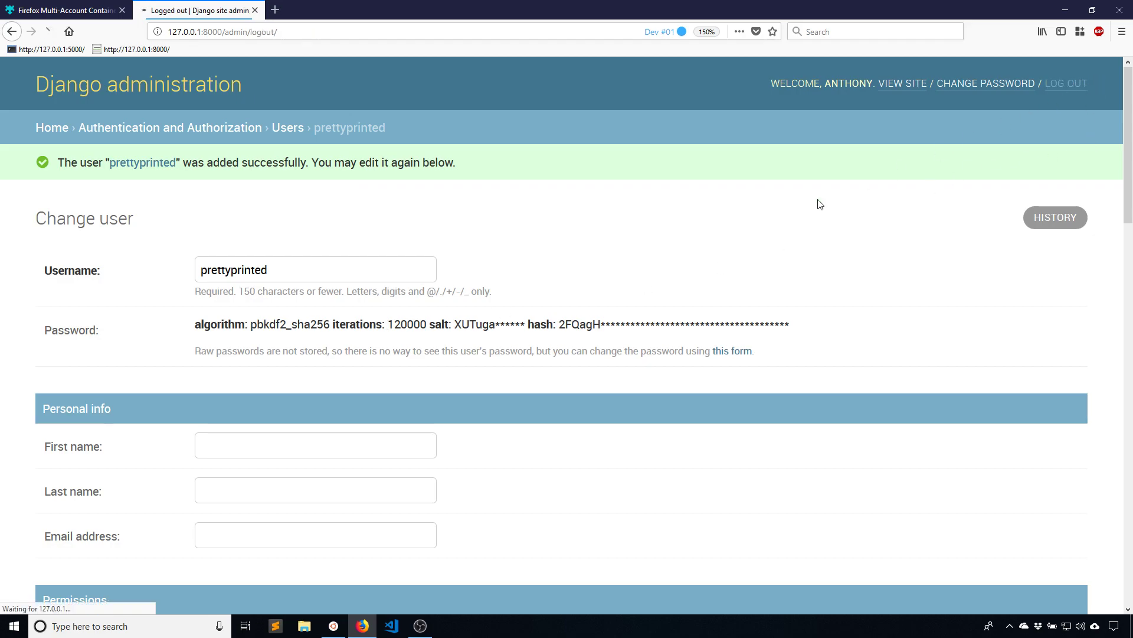
pyautogui.click(80, 242)
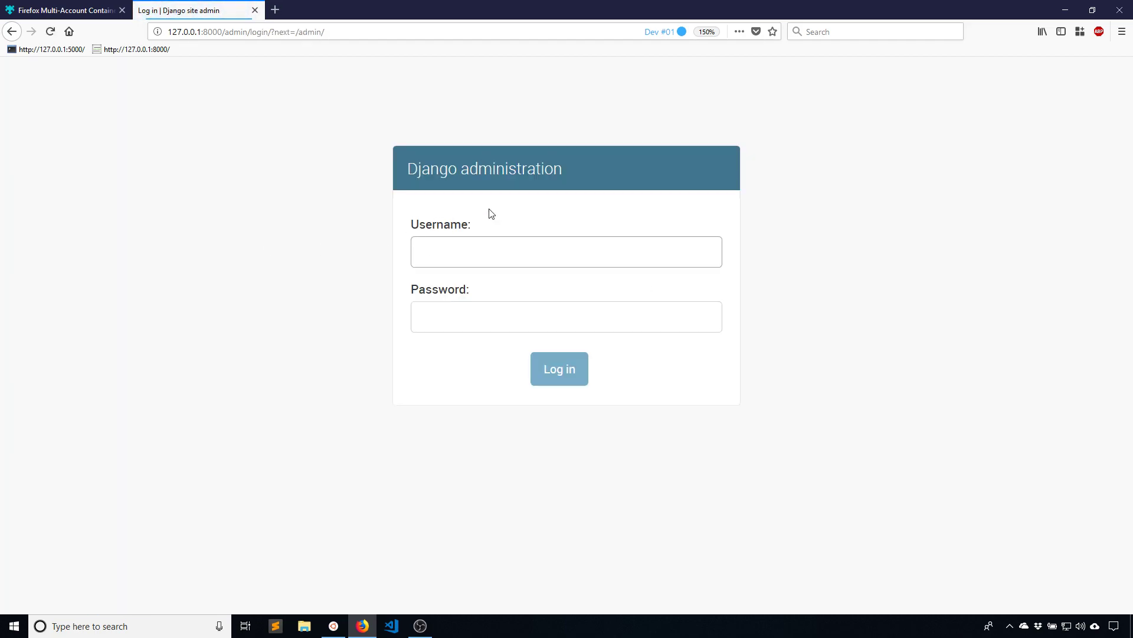
pyautogui.write('prettyprinted')
pyautogui.press('Tab')
pyautogui.write('••••••••')
pyautogui.press('Return')
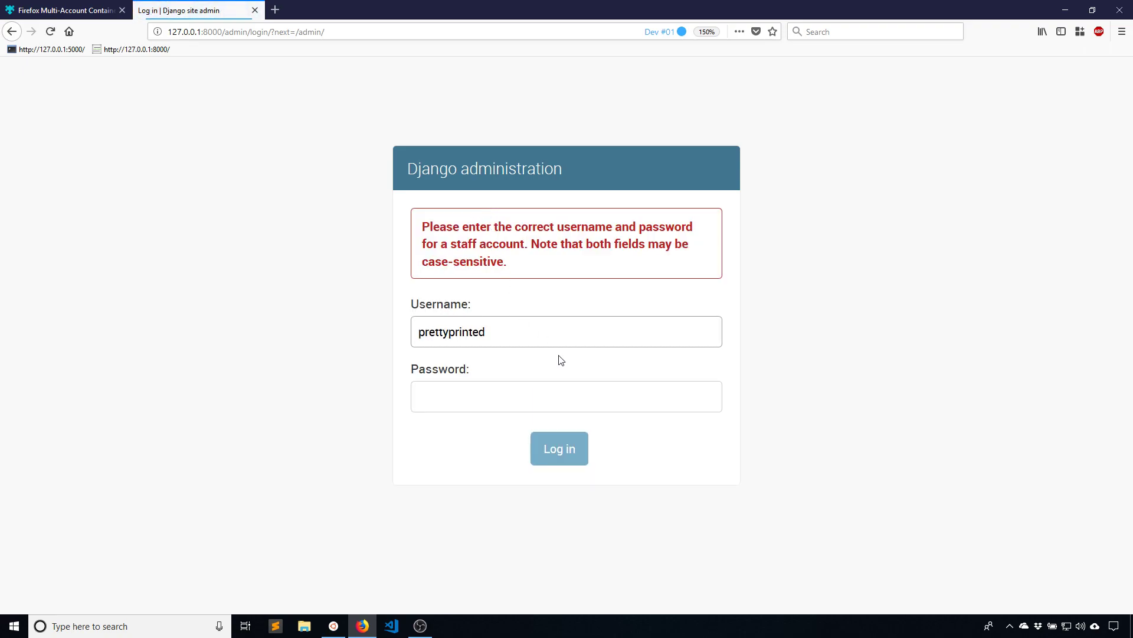
# Retry the login with username 'admin' and a password, which is also refused
pyautogui.click(549, 387)
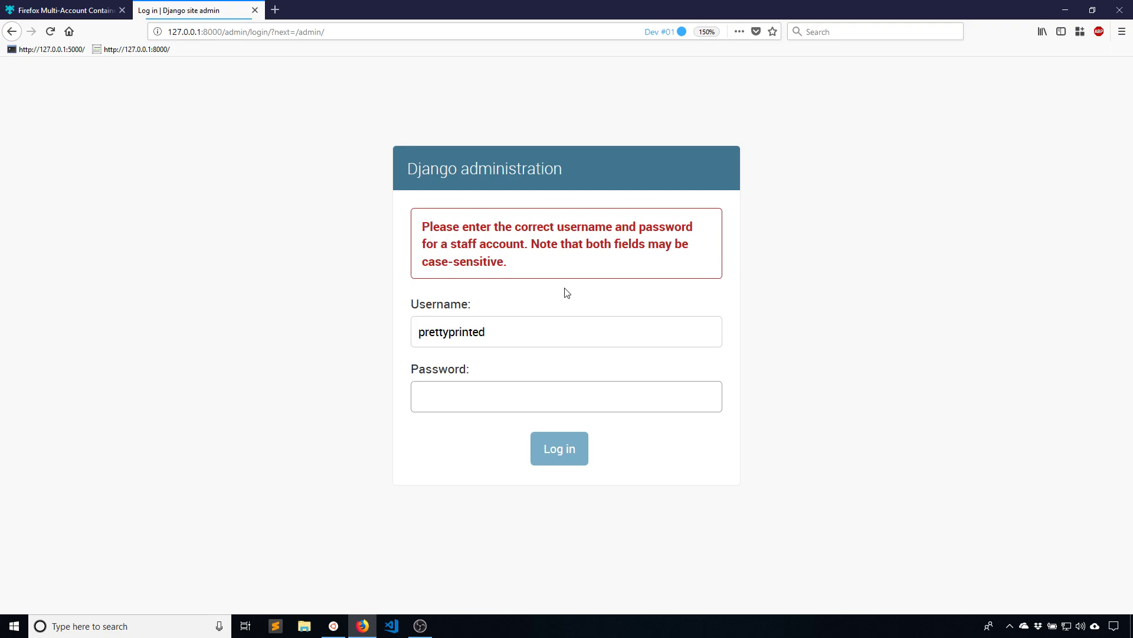
pyautogui.doubleClick(519, 330)
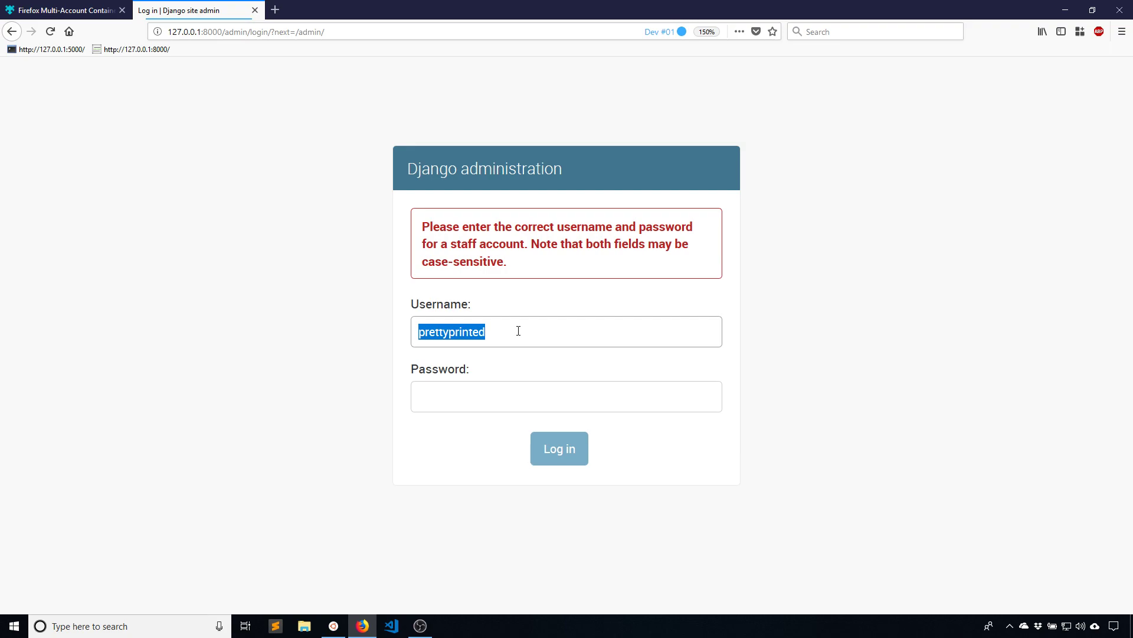
pyautogui.write('admin')
pyautogui.press('Tab')
pyautogui.write('••••••••••')
pyautogui.press('Return')
pyautogui.press('Tab')
pyautogui.write('••••••••••')
pyautogui.press('Return')
# Log back in with the main superuser account's username and password
pyautogui.click(556, 390)
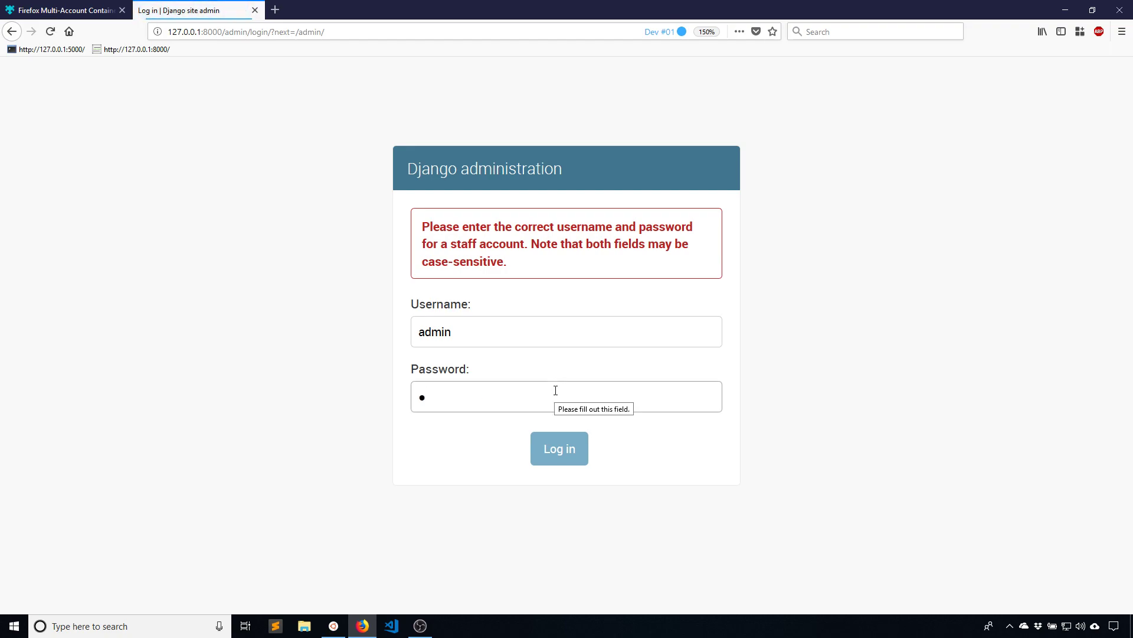
pyautogui.write('•')
pyautogui.doubleClick(503, 325)
pyautogui.write('anthony')
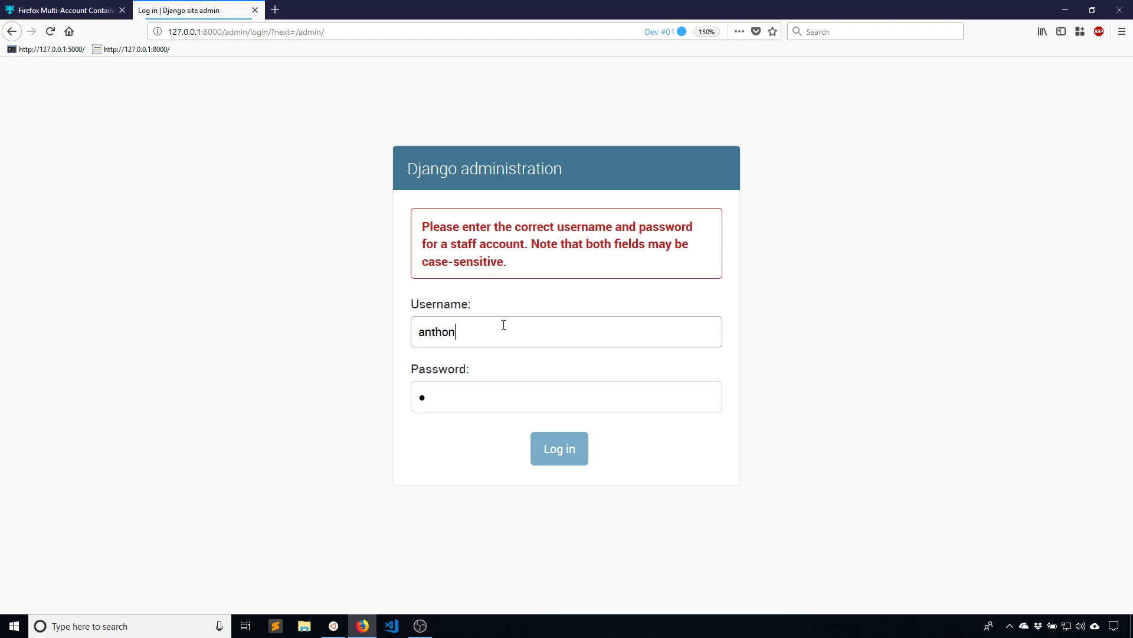
pyautogui.press('Tab')
pyautogui.write('••••••••')
pyautogui.press('Return')
# Open prettyprinted from the Users list and save the account with staff status
pyautogui.click(57, 242)
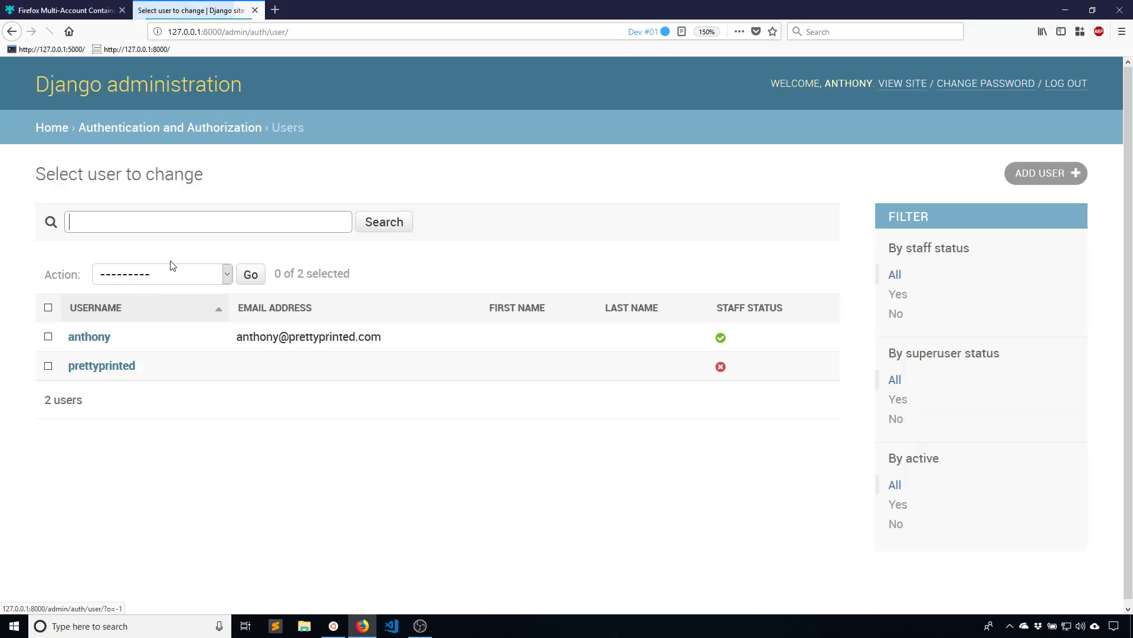
pyautogui.click(101, 366)
pyautogui.scroll(-8, 98, 283)
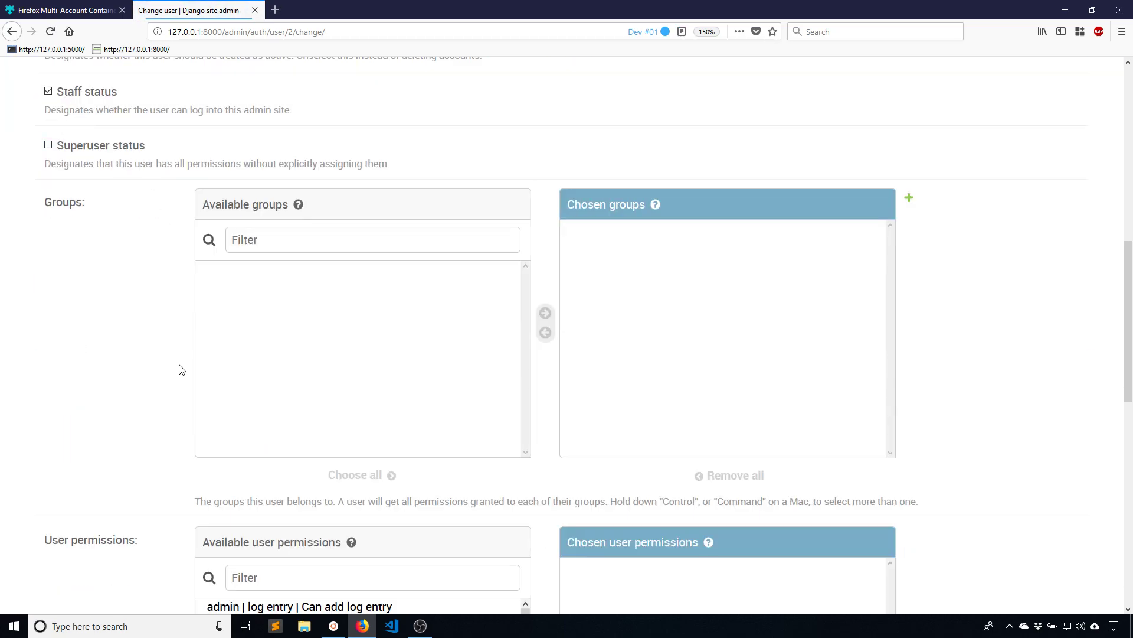
pyautogui.scroll(-10, 165, 392)
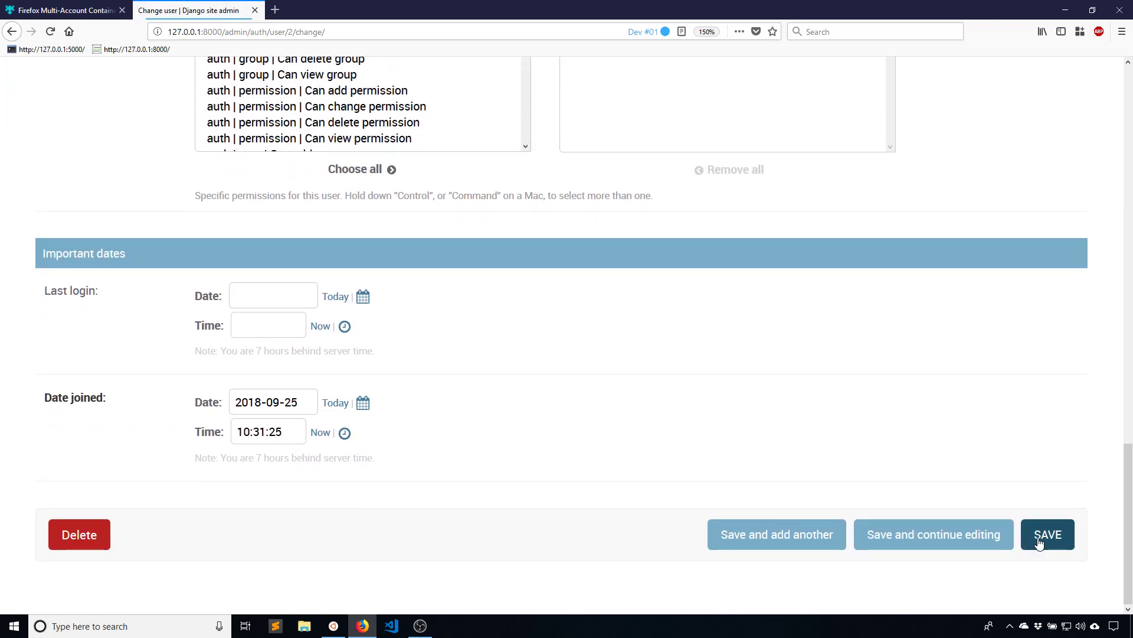
pyautogui.click(1038, 543)
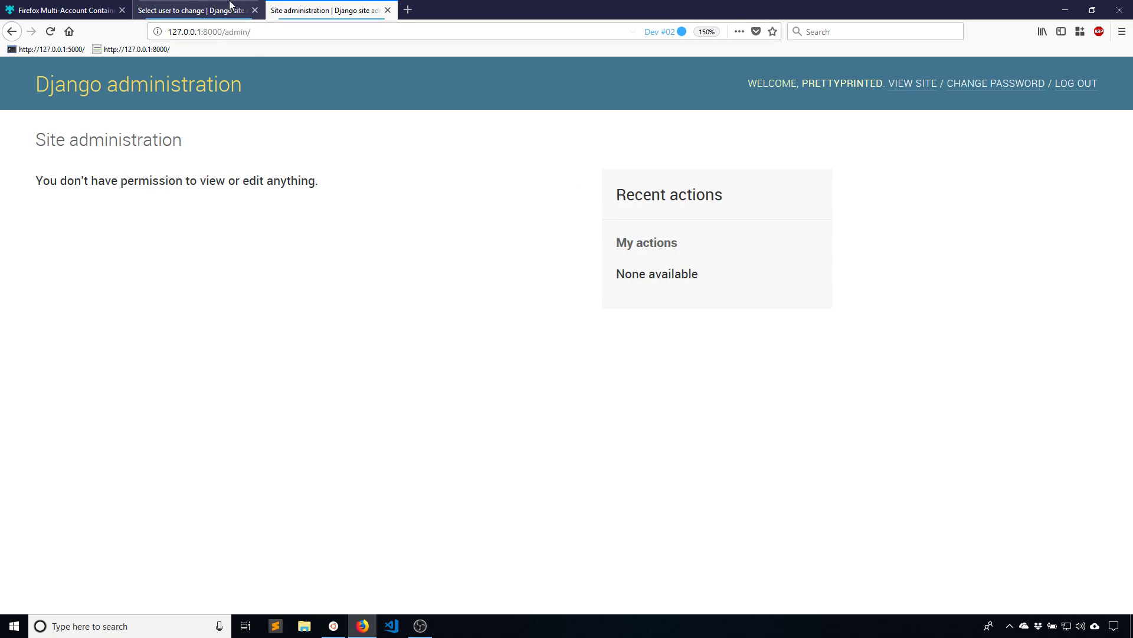
# From the Dev #01 admin, re-save the second user's account, then reload the Dev #02 tab
pyautogui.click(189, 10)
pyautogui.click(120, 85)
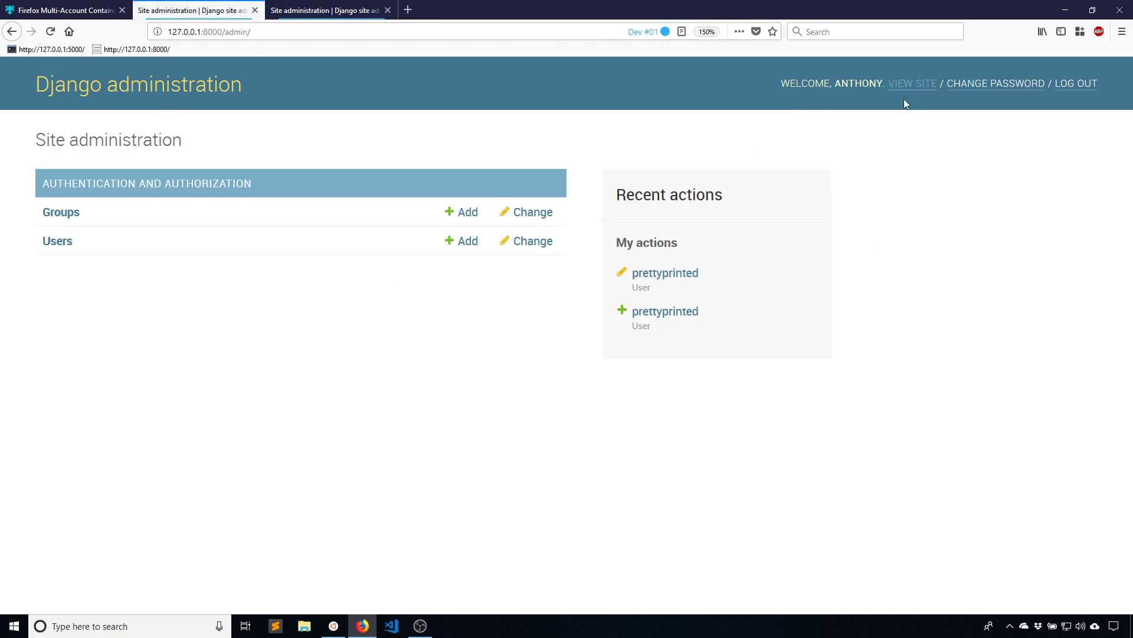
pyautogui.click(59, 242)
pyautogui.click(100, 367)
pyautogui.scroll(-5, 124, 437)
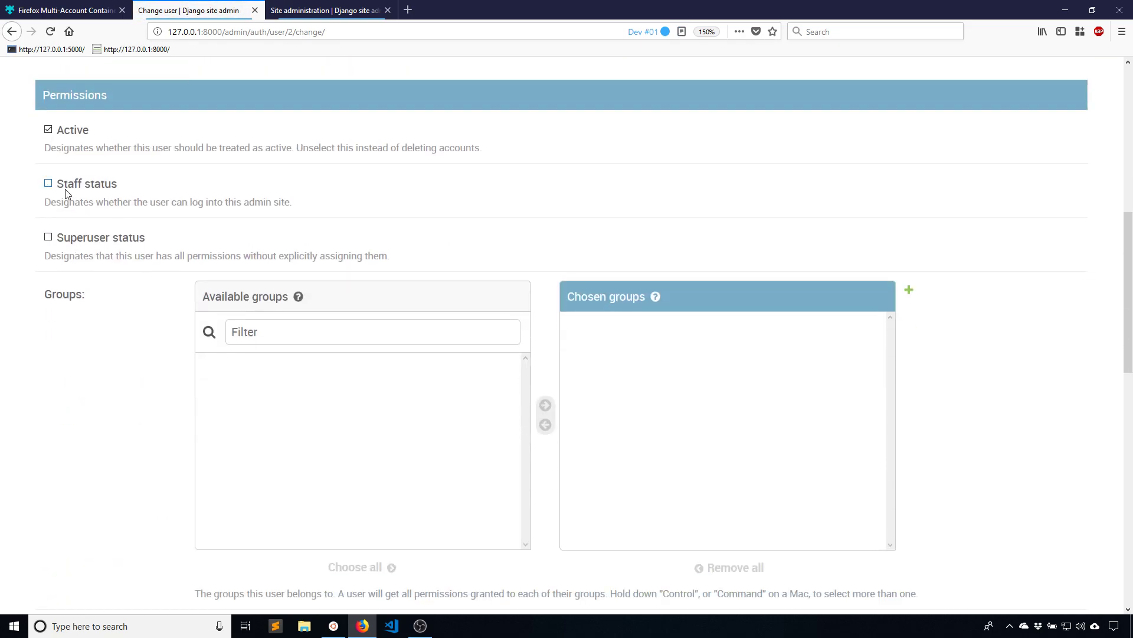
pyautogui.scroll(-10, 458, 313)
pyautogui.click(1033, 534)
pyautogui.hotkey('ctrl', 'Tab')
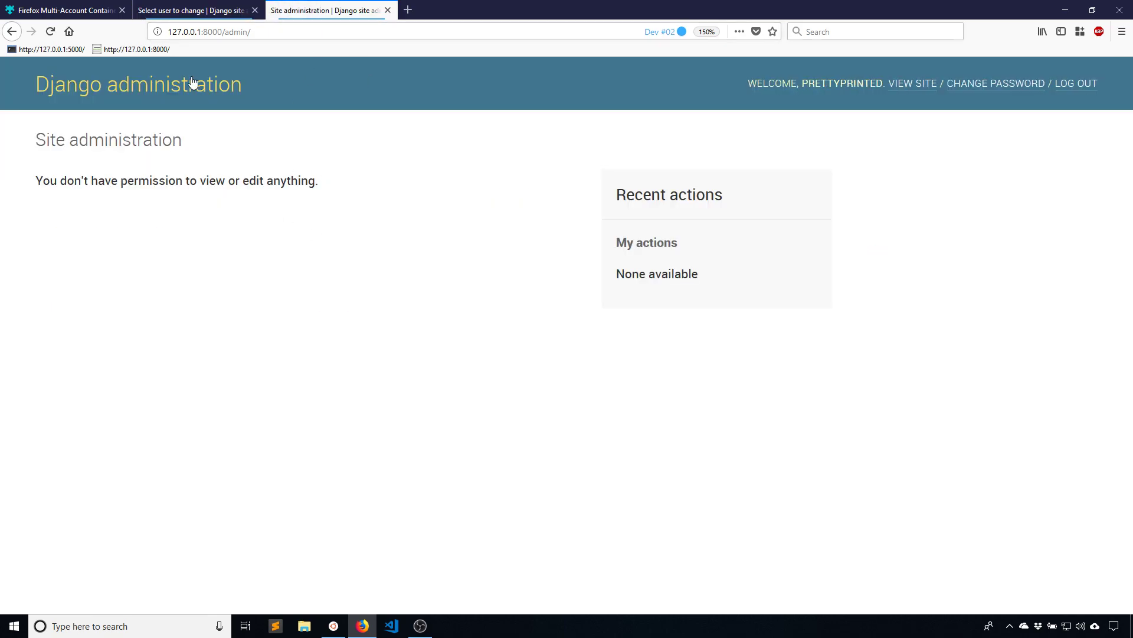
pyautogui.press('F5')
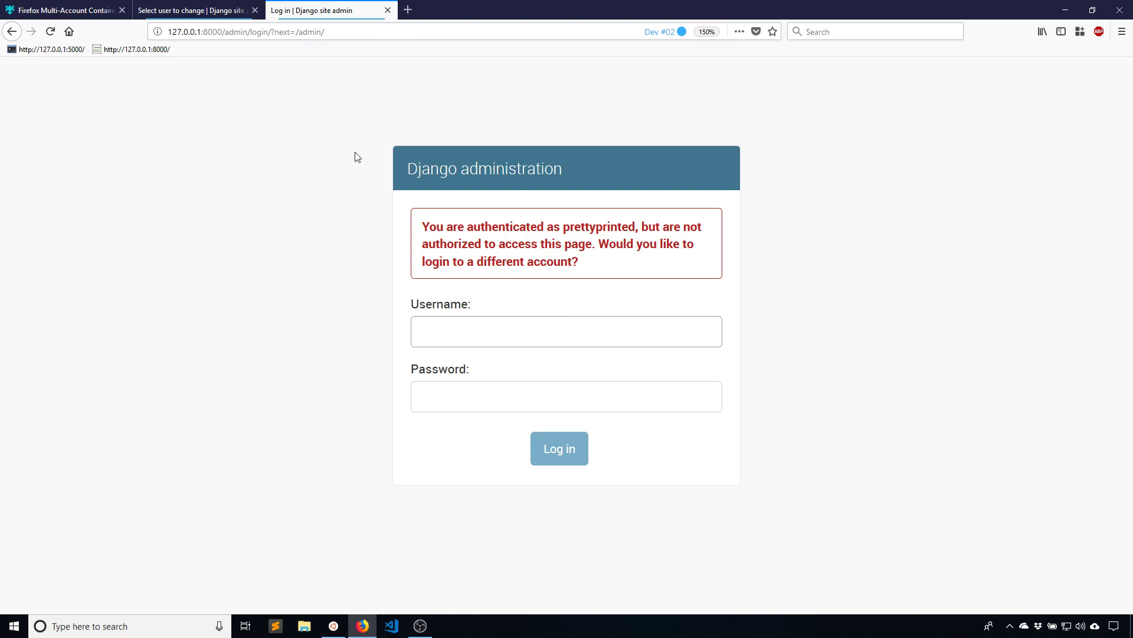
# In the Dev #01 users list, give the second user Staff status and save
pyautogui.hotkey('ctrl', 'pageup')
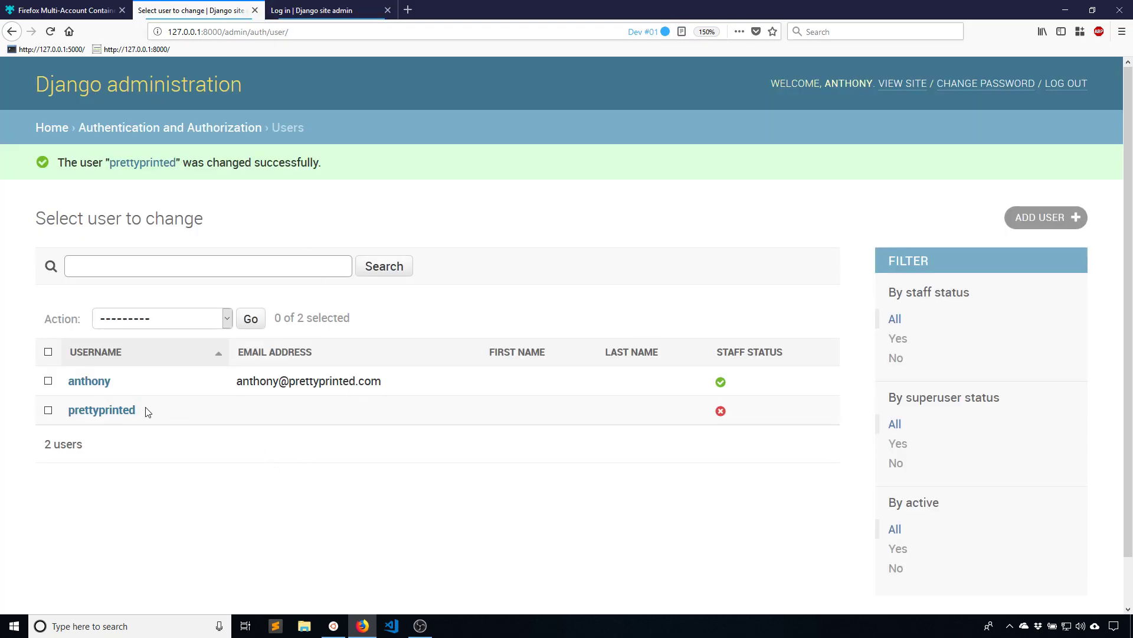
pyautogui.click(124, 411)
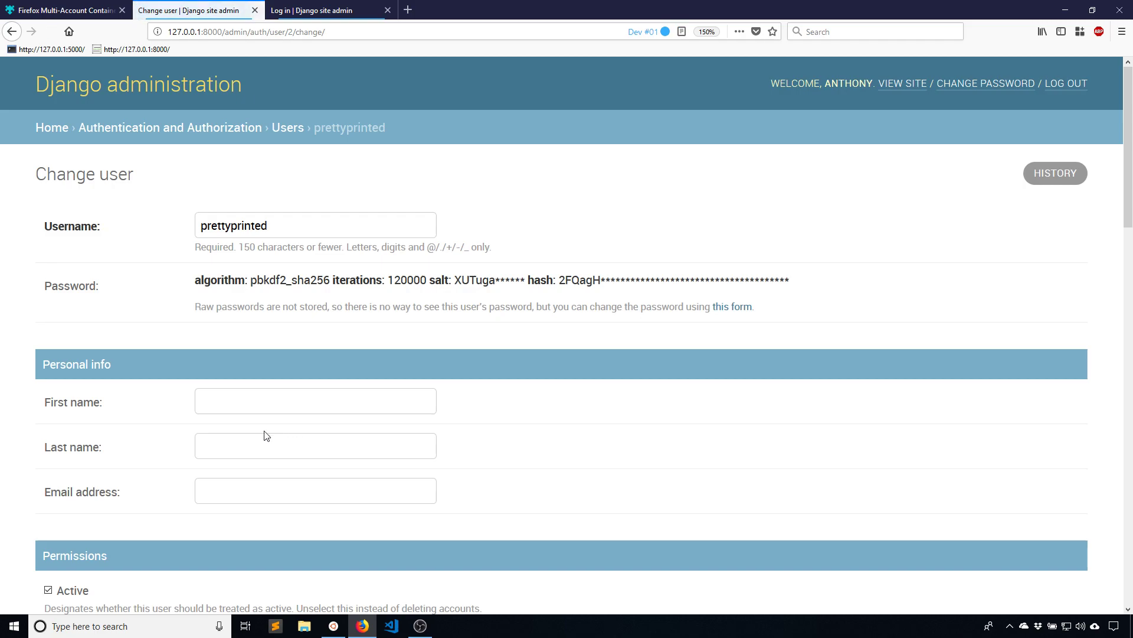
pyautogui.scroll(-6, 258, 438)
pyautogui.click(47, 183)
pyautogui.scroll(-10, 685, 433)
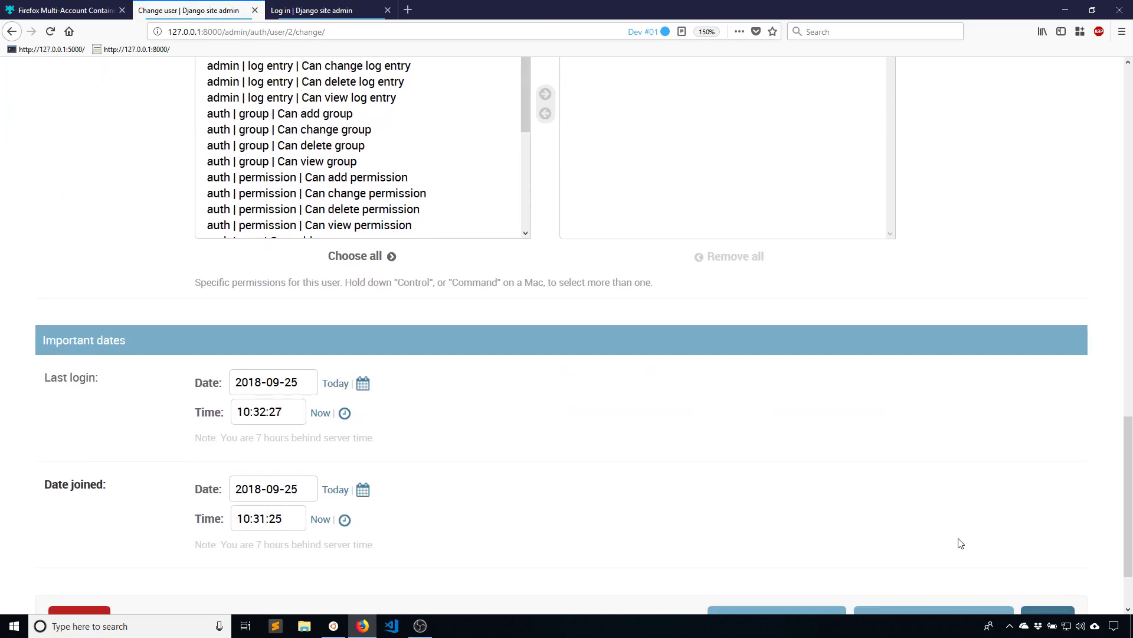
pyautogui.click(1034, 534)
# Sign the second user in to the Django admin in the Dev #02 tab with their password
pyautogui.hotkey('ctrl', 'pagedown')
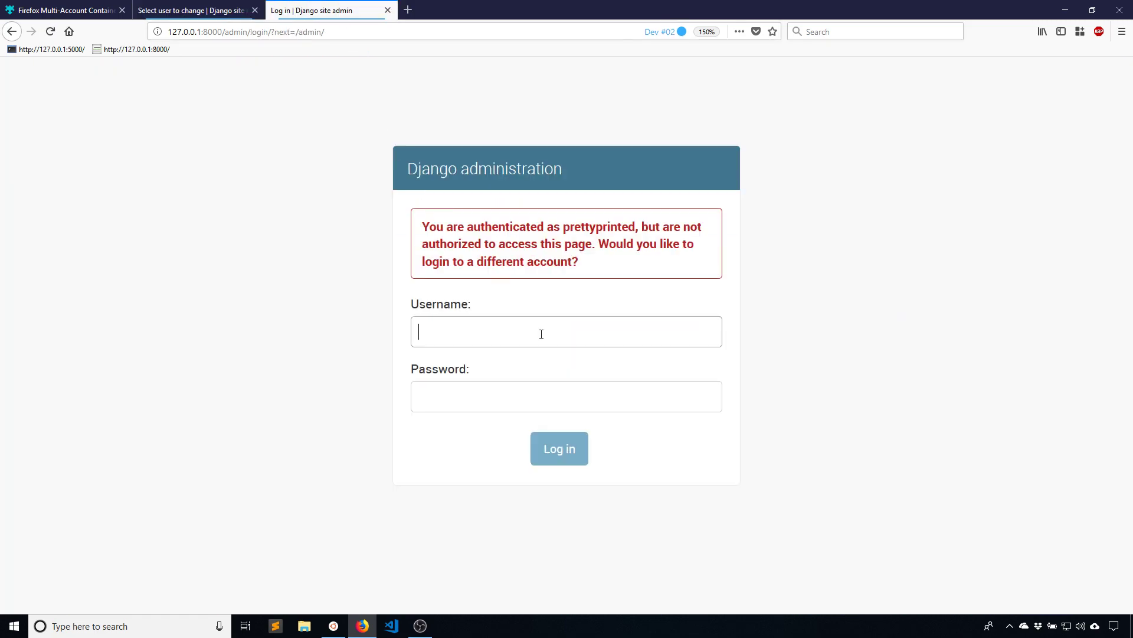
pyautogui.write('prettyprinted')
pyautogui.press('Tab')
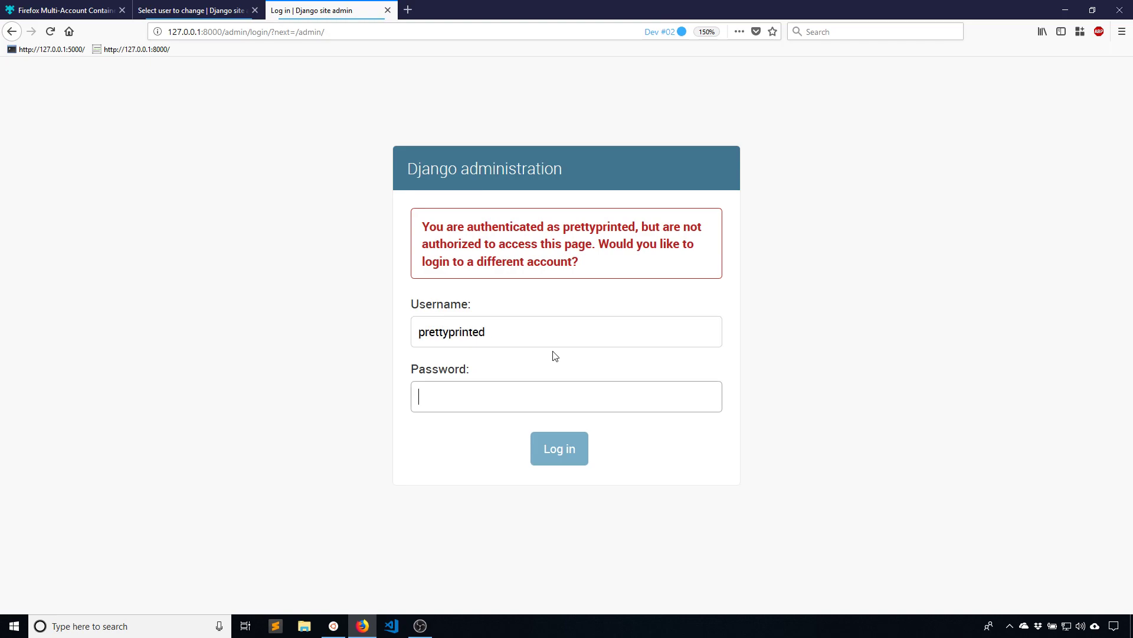
pyautogui.write('password12')
pyautogui.press('Return')
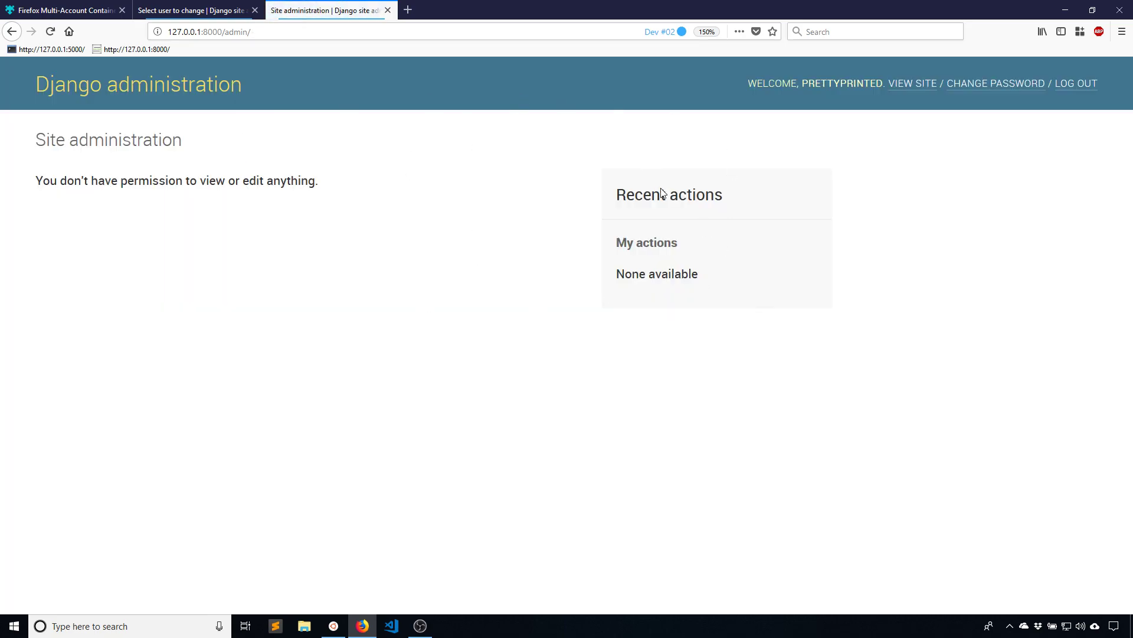
# Add a new user 'thirduser' with a password and confirmation in the Dev #01 admin
pyautogui.click(227, 10)
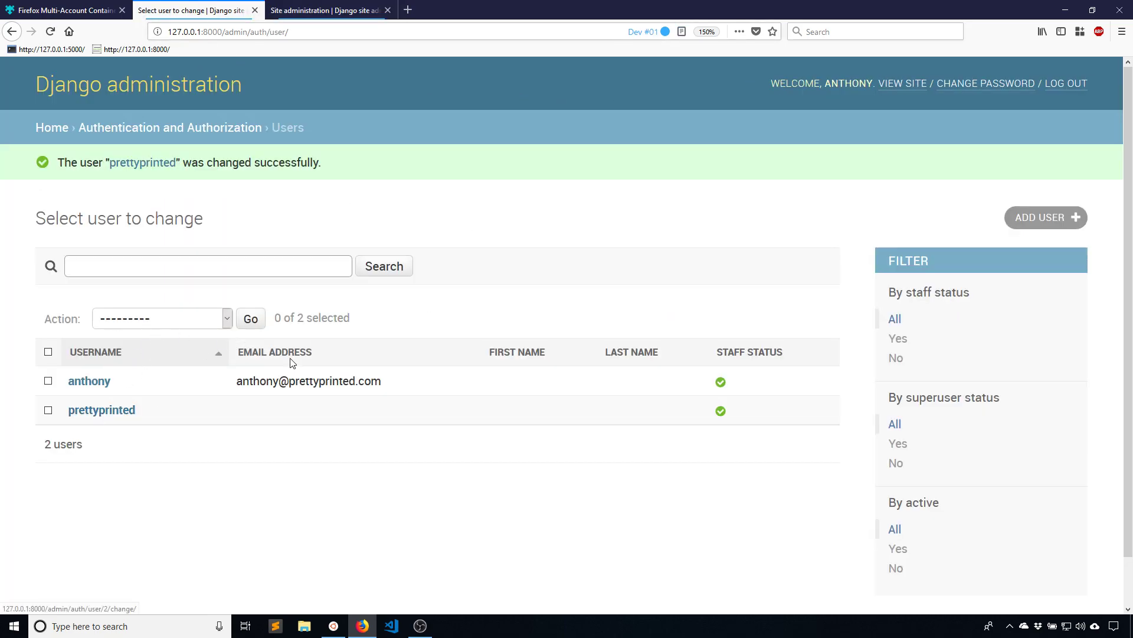
pyautogui.click(1040, 217)
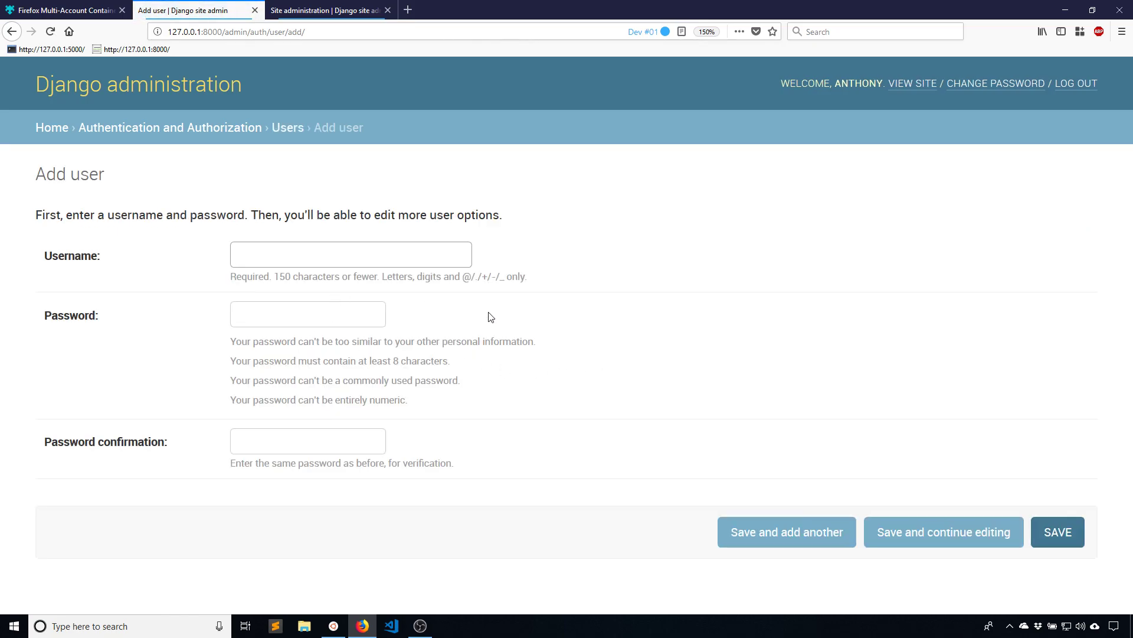
pyautogui.write('thirduser')
pyautogui.press('Tab')
pyautogui.write('*********')
pyautogui.press('Tab')
pyautogui.write('*********')
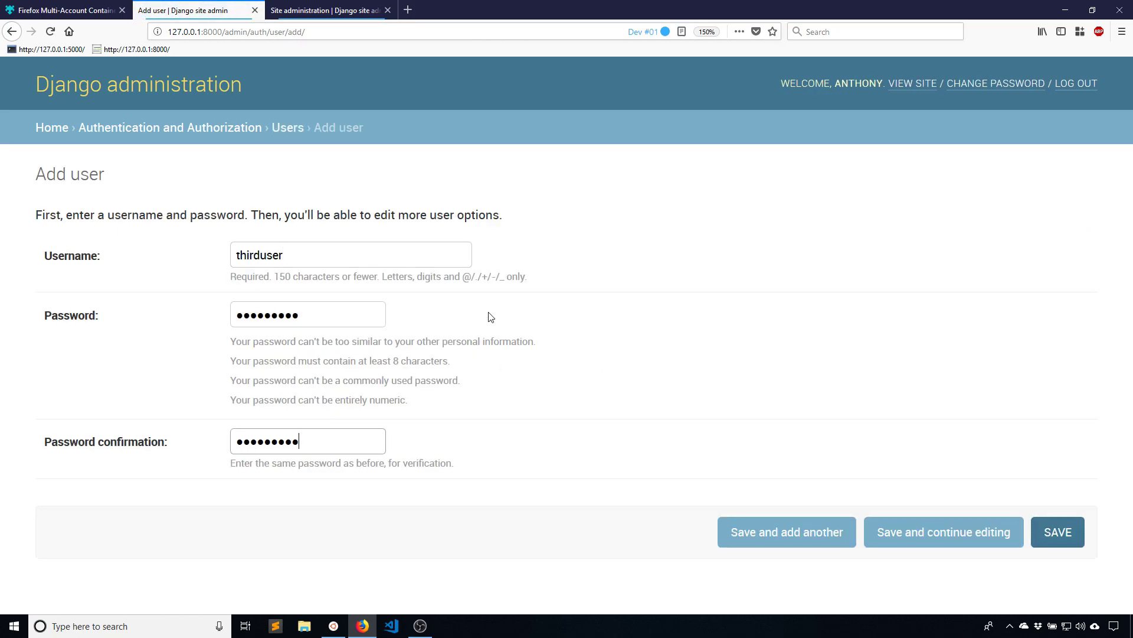
pyautogui.click(1058, 531)
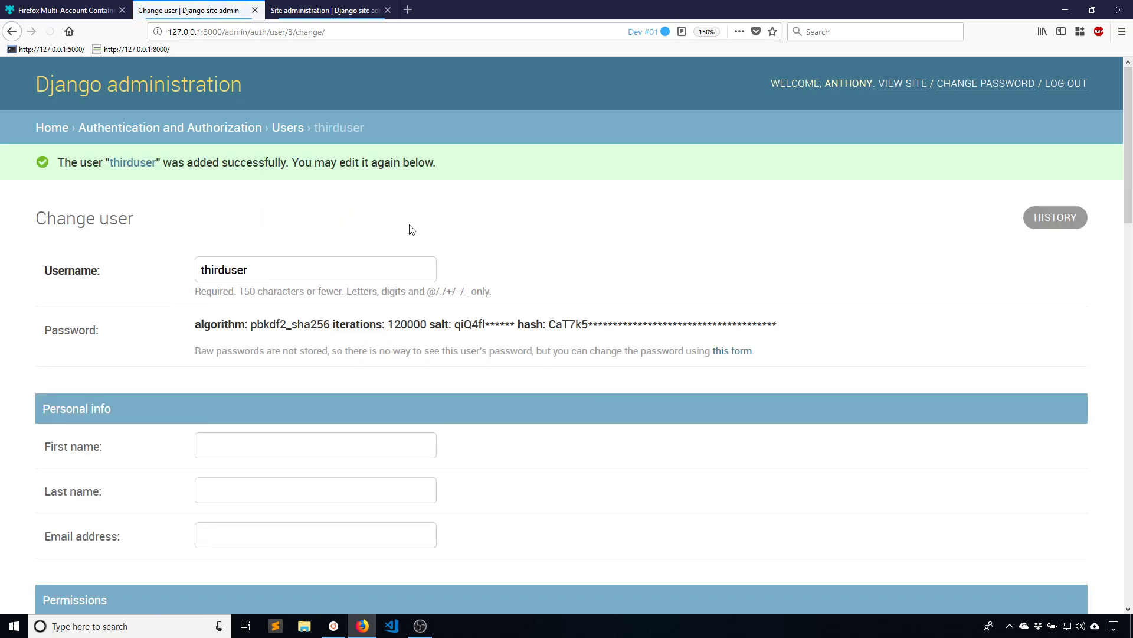
# Go back to Site administration home and open a Dev #03 container tab at the admin login
pyautogui.click(60, 130)
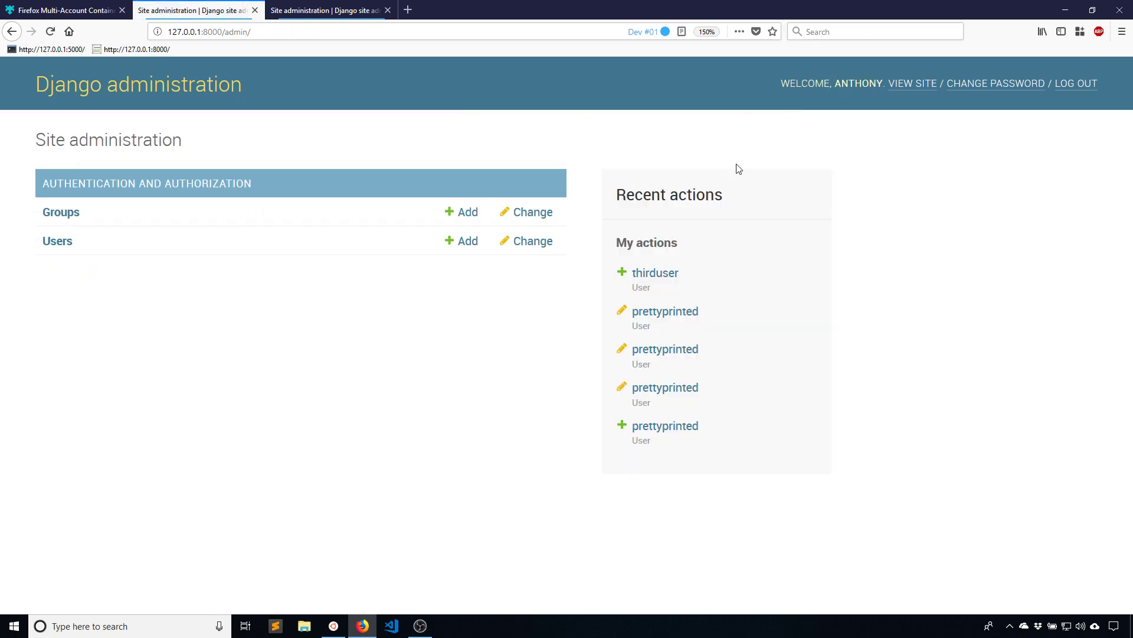
pyautogui.click(349, 9)
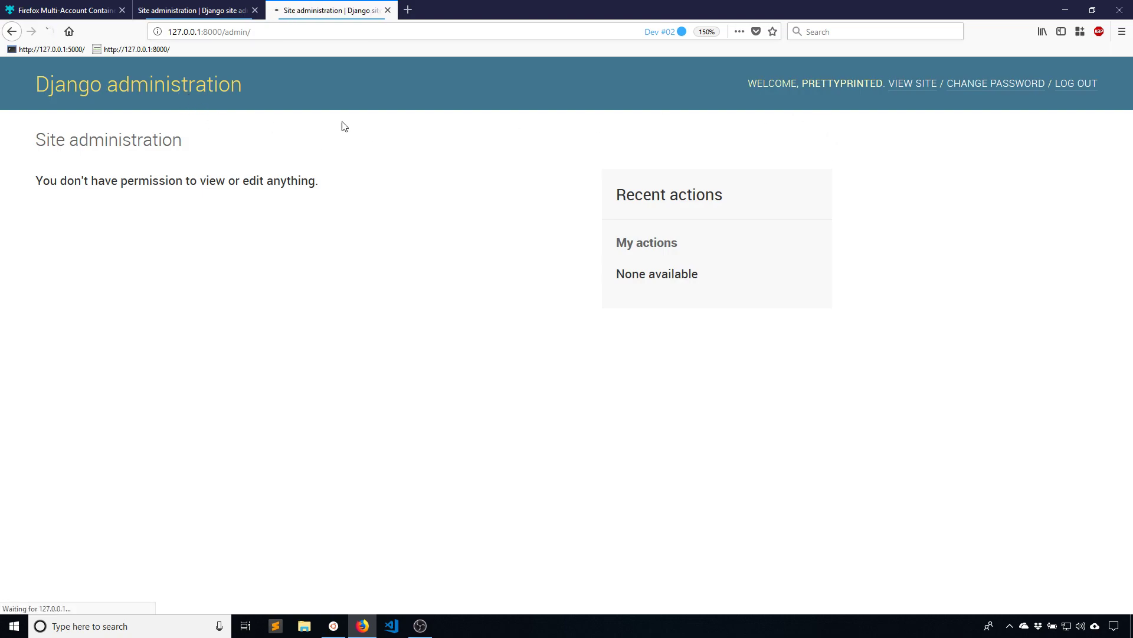
pyautogui.rightClick(405, 11)
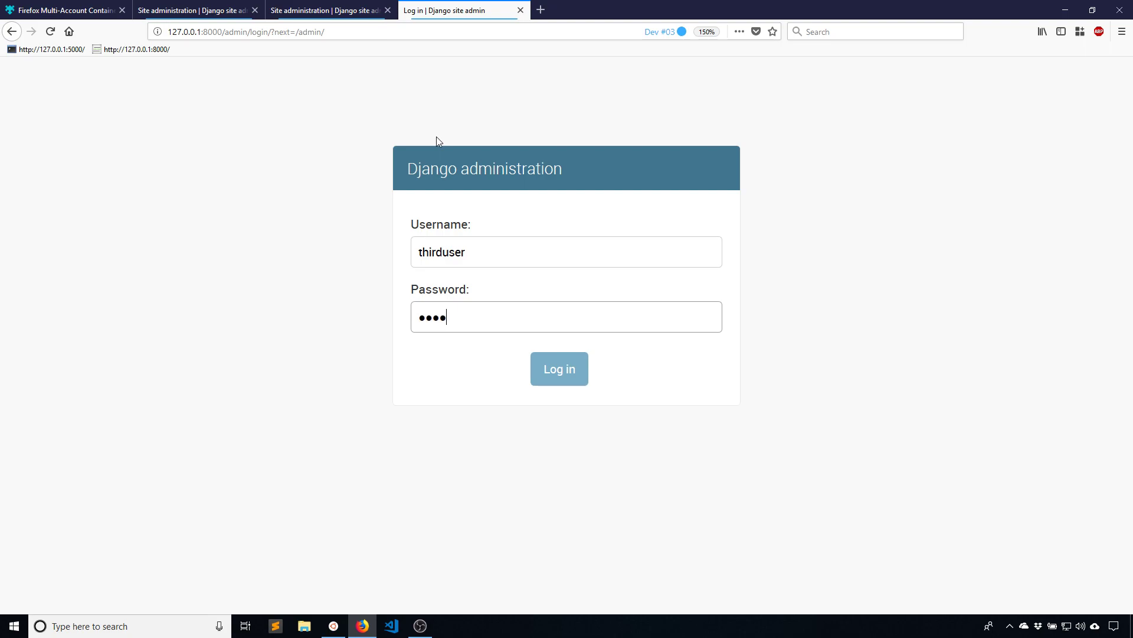
pyautogui.press('Return')
# In the Dev #01 Users list, give thirduser Staff status and save
pyautogui.click(192, 10)
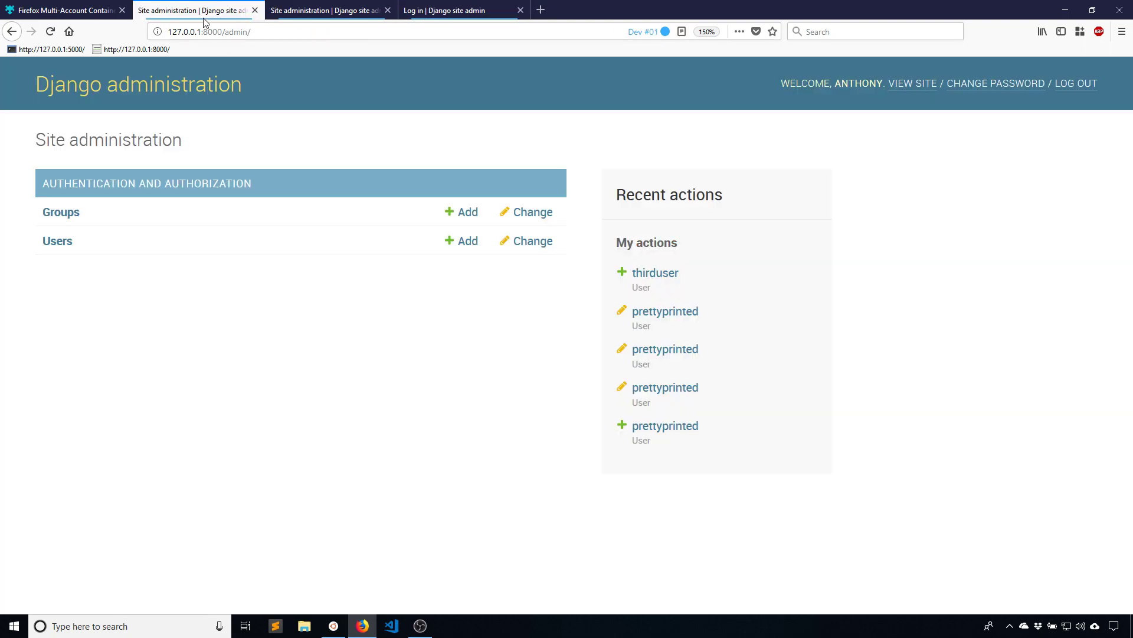
pyautogui.click(56, 242)
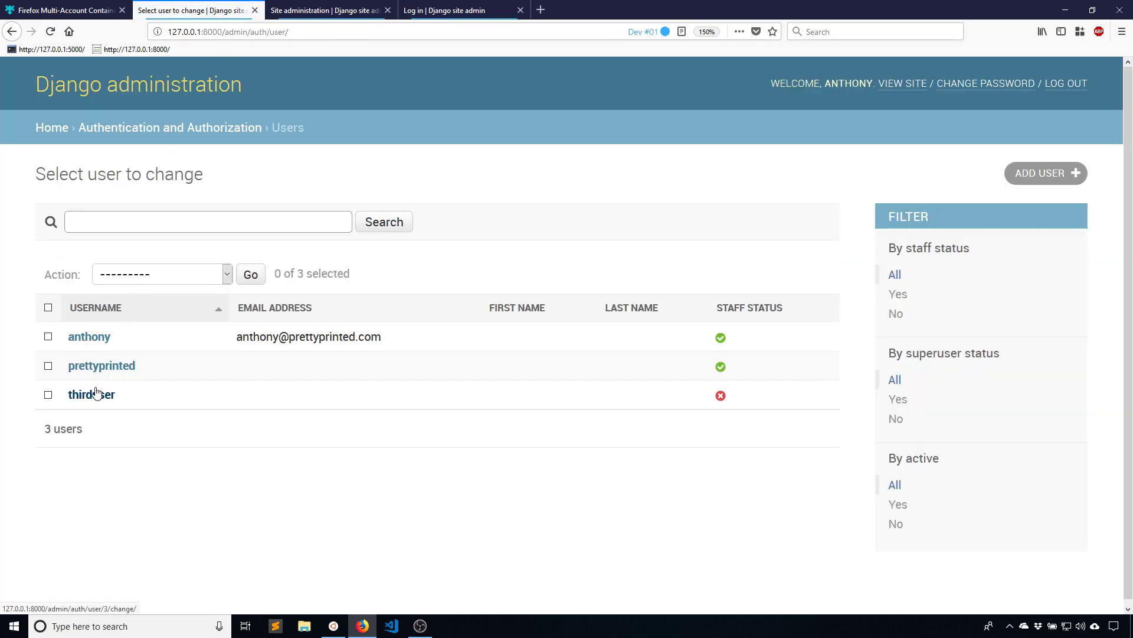
pyautogui.click(100, 394)
pyautogui.scroll(-3, 165, 425)
pyautogui.scroll(-4, 177, 446)
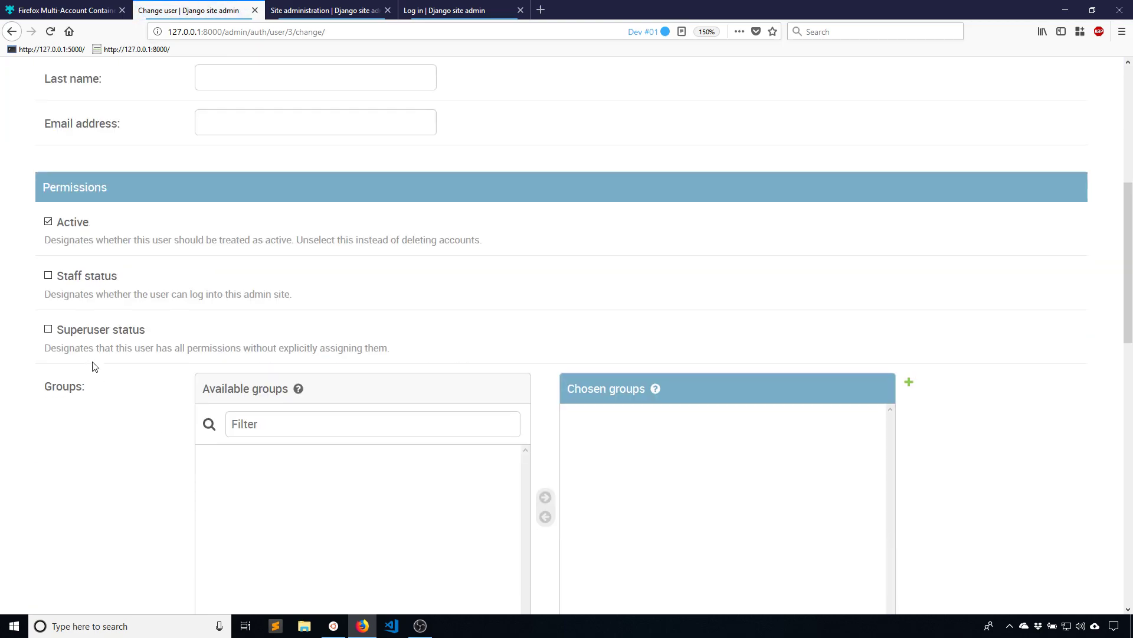
pyautogui.click(98, 277)
pyautogui.scroll(-10, 928, 539)
pyautogui.scroll(-3, 928, 539)
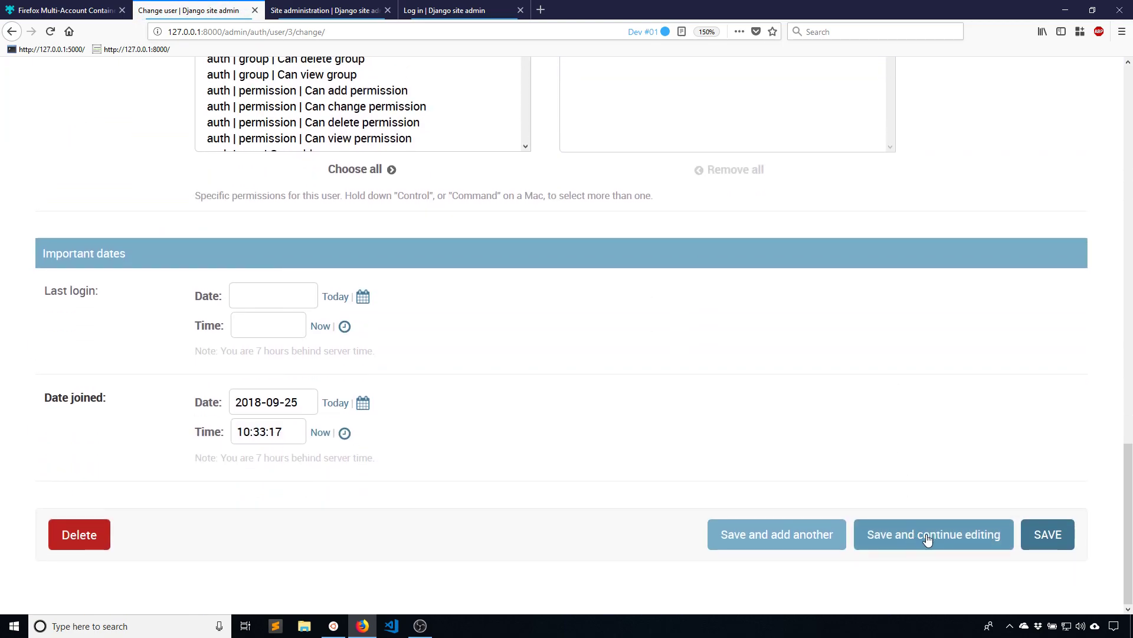
pyautogui.click(1030, 535)
# Log thirduser in to the Django admin in the Dev #03 tab with its password
pyautogui.click(446, 10)
pyautogui.click(586, 391)
pyautogui.write('password1')
pyautogui.press('Return')
pyautogui.click(334, 11)
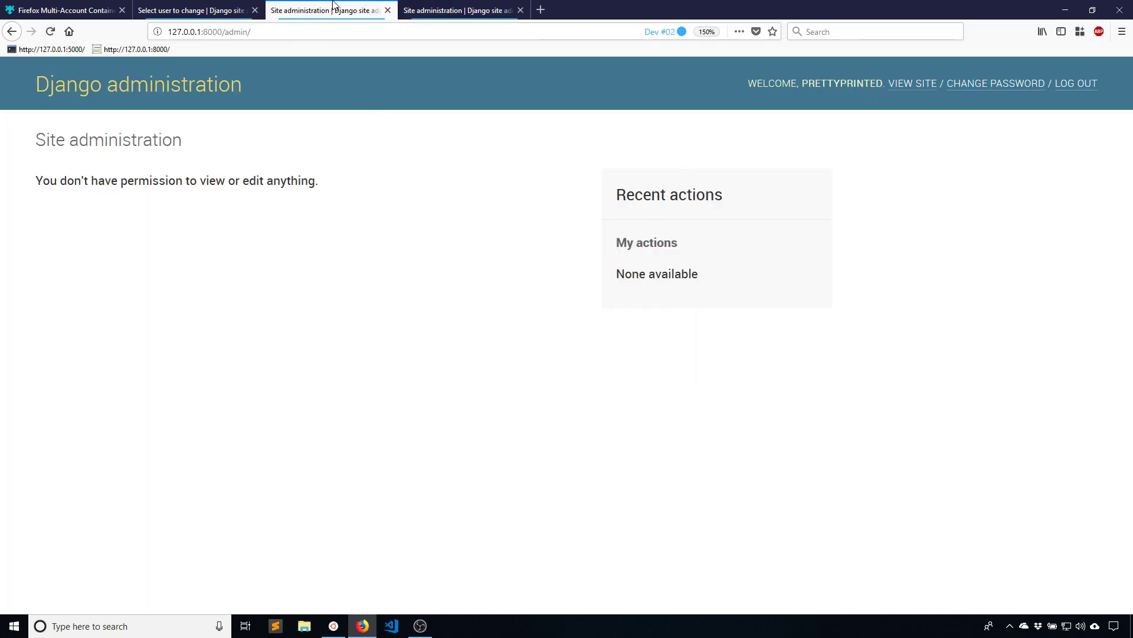
# Return Dev #01 to the Site administration home, then view the Dev #02 and Dev #03 tabs
pyautogui.click(193, 11)
pyautogui.click(194, 92)
pyautogui.click(334, 11)
pyautogui.click(459, 10)
pyautogui.click(193, 11)
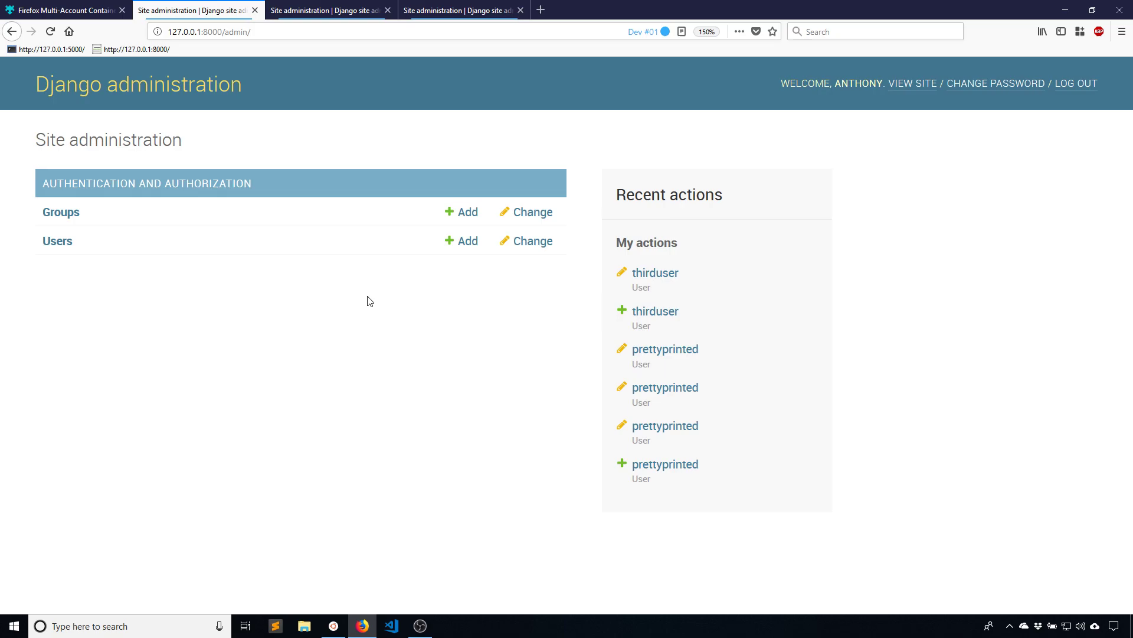
# Switch to the first tab showing the Firefox Multi-Account Containers add-on page
pyautogui.click(83, 10)
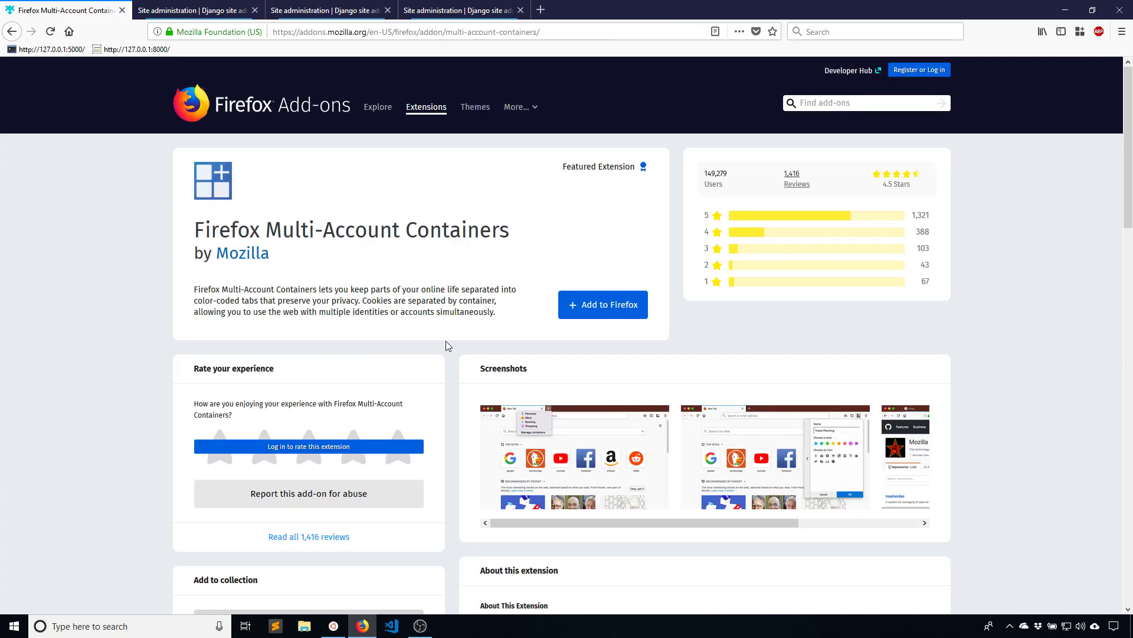